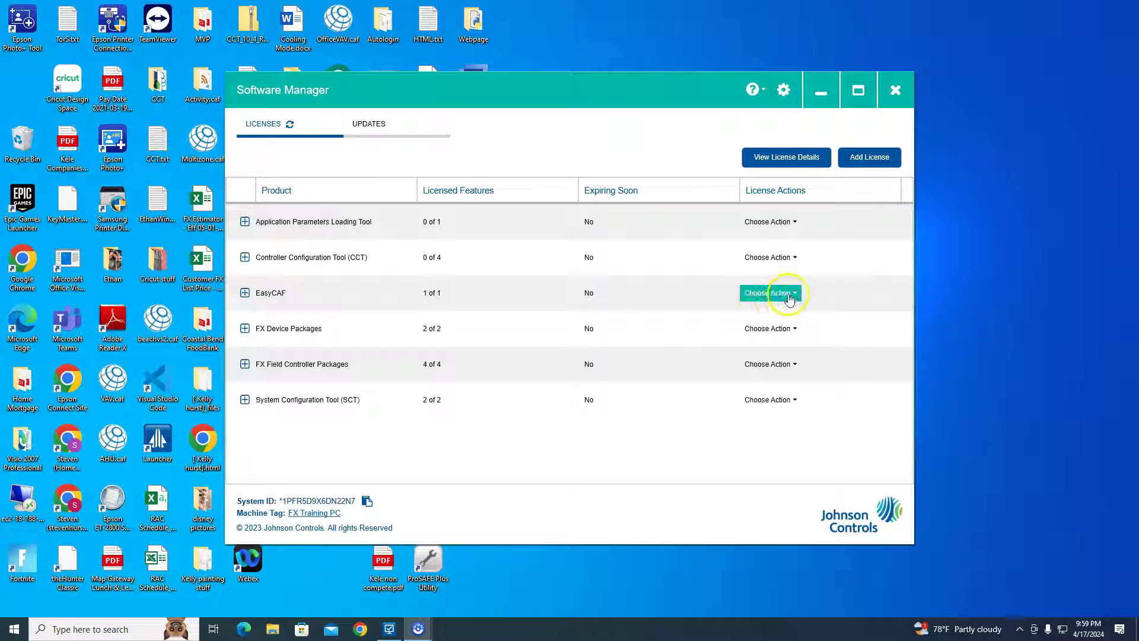
Deactivate the EASYCAF 4.x commercial licence using automated online deactivation, leaving EasyCAF at 0 of 1.
click(795, 295)
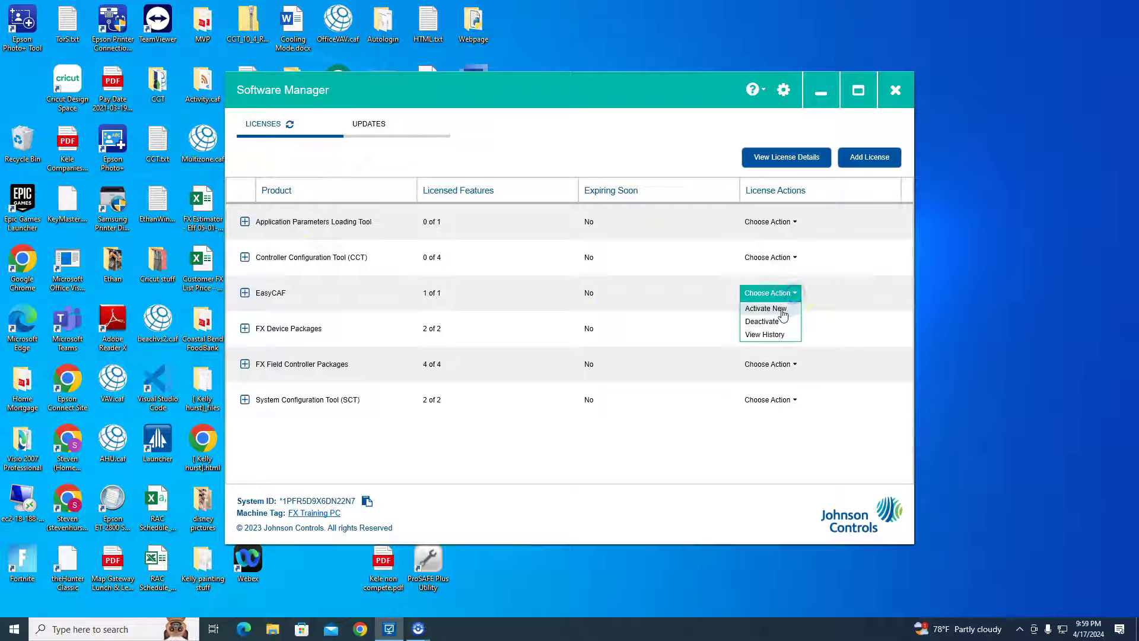
click(779, 321)
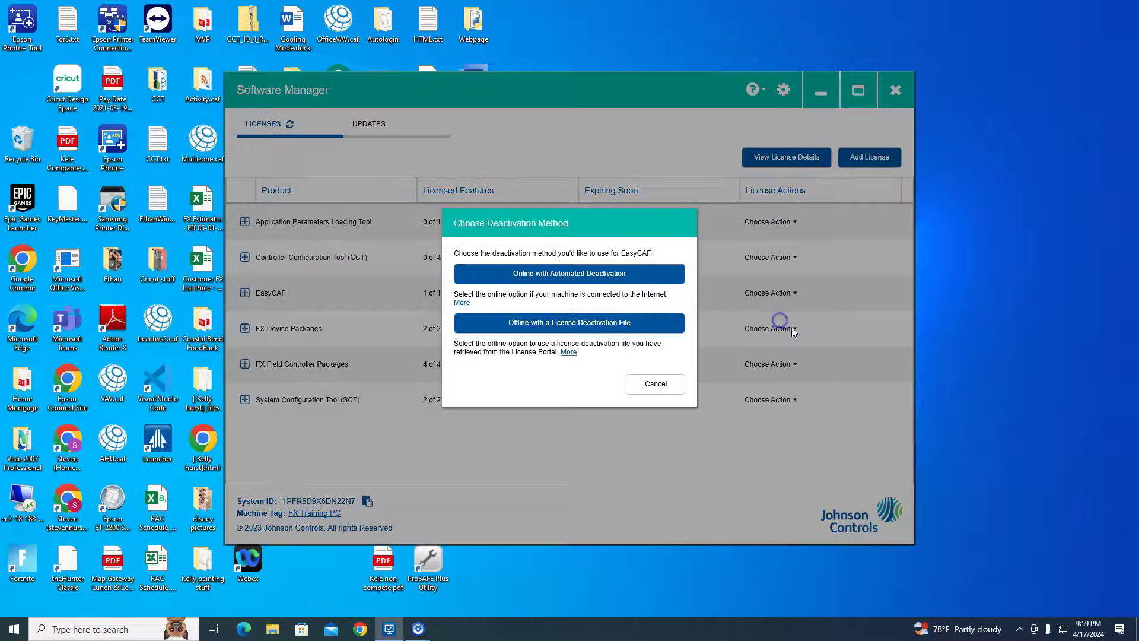
click(584, 274)
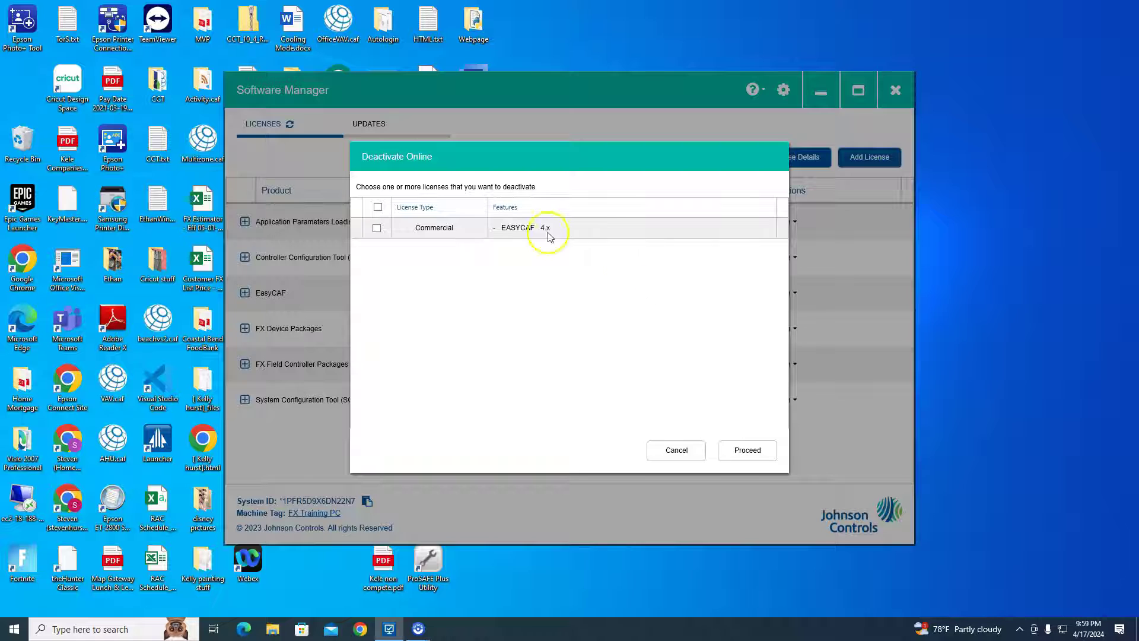
click(377, 228)
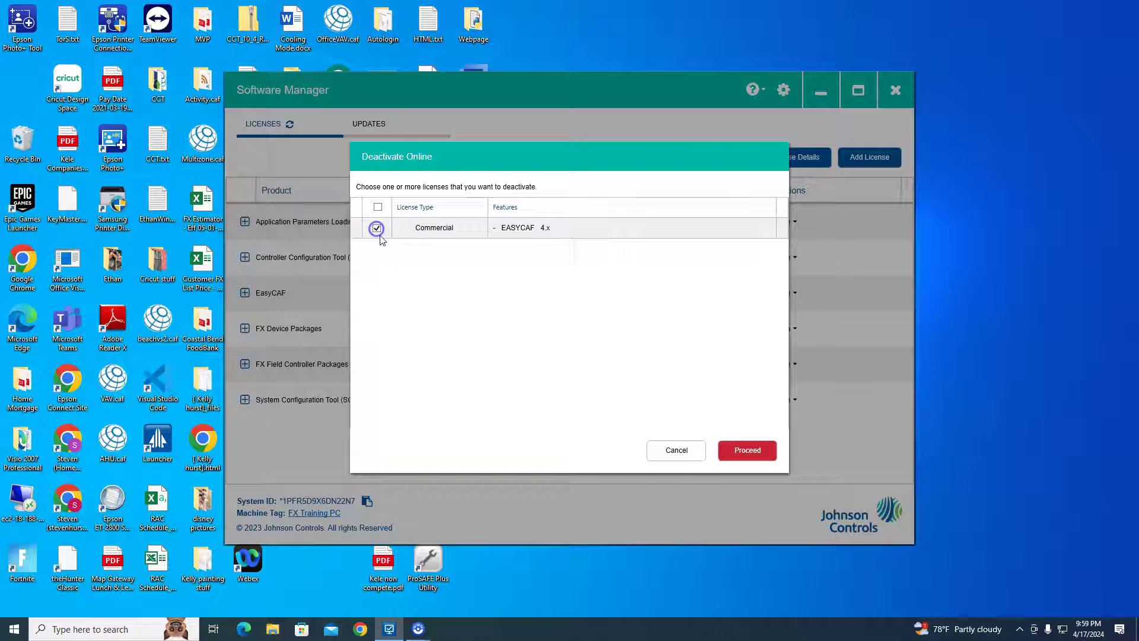
click(742, 450)
click(658, 351)
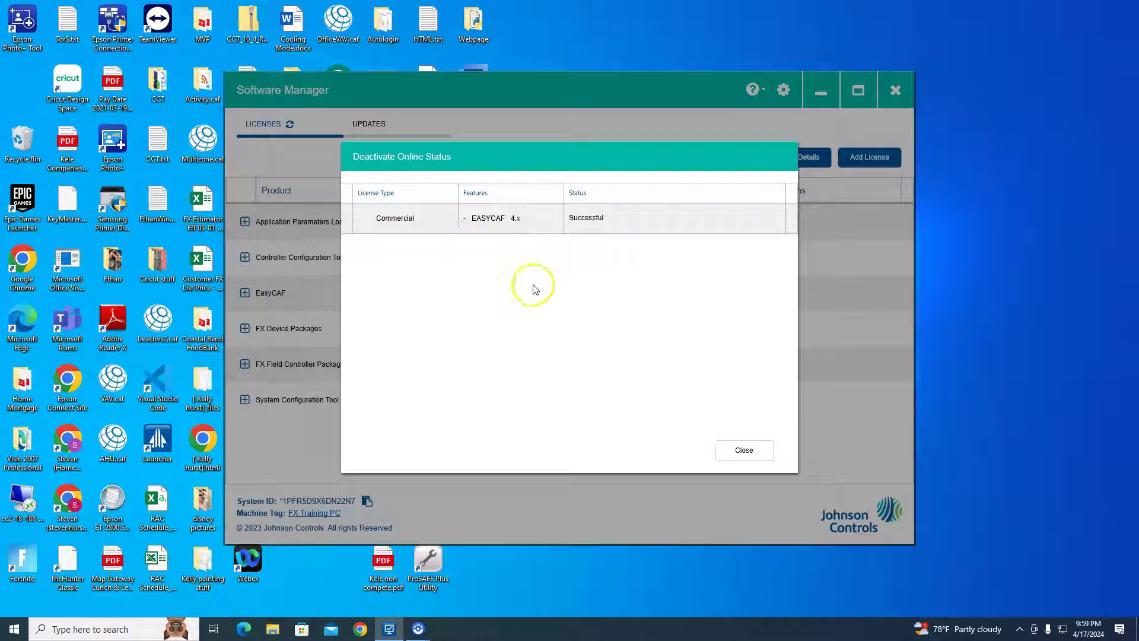
click(744, 451)
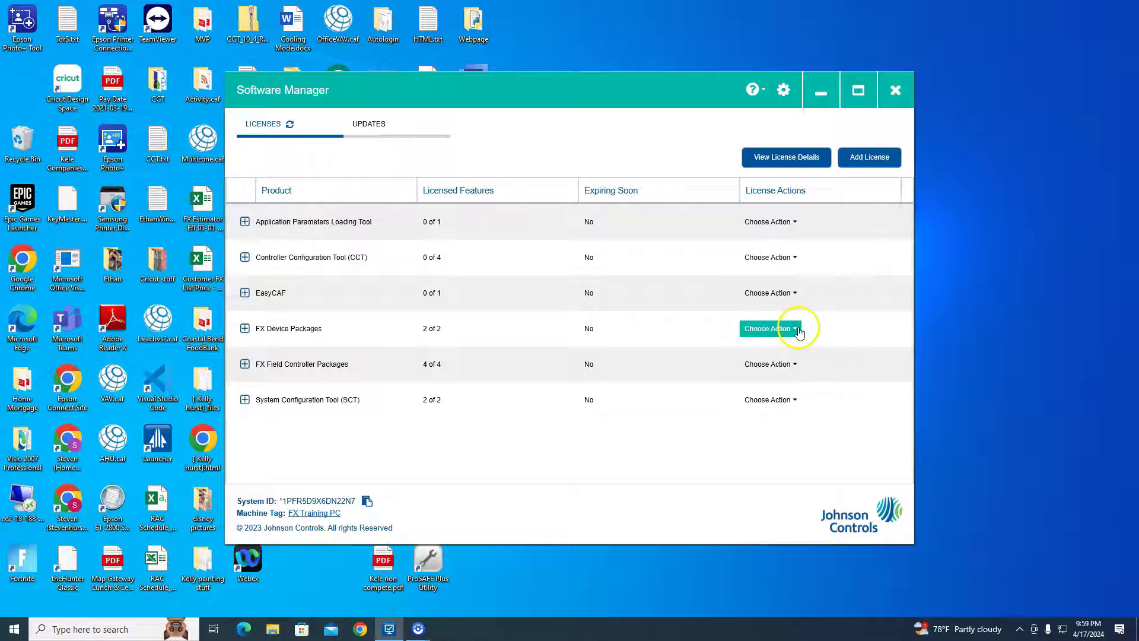
Deactivate all FX-DEVICE-PACKAGES licences using automated online deactivation, leaving 0 of 2.
click(799, 331)
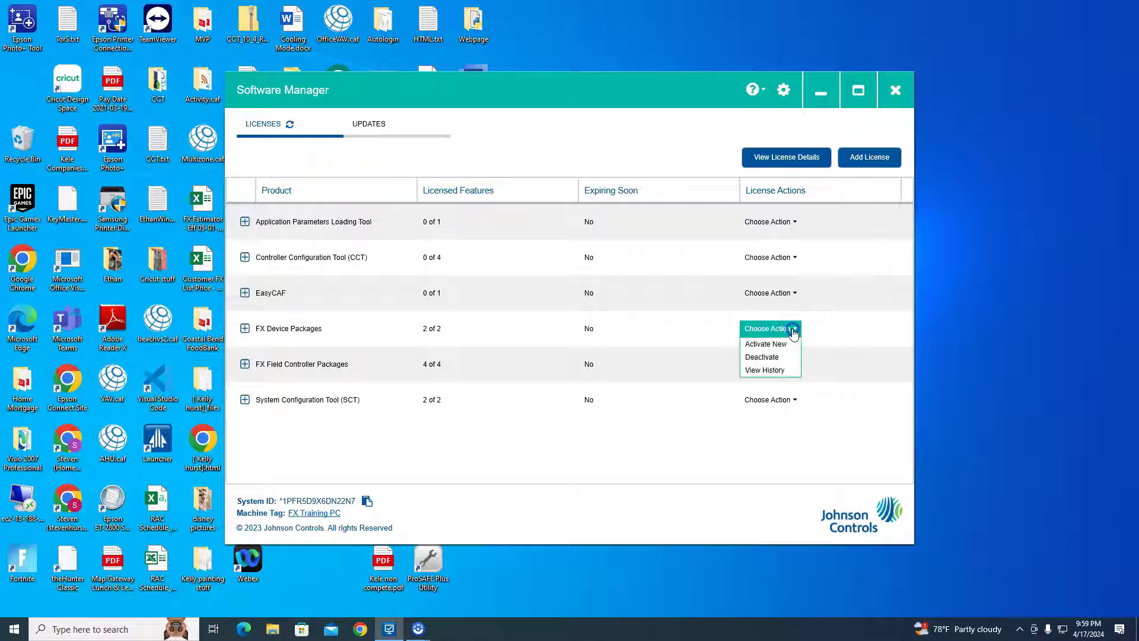
click(791, 354)
click(605, 276)
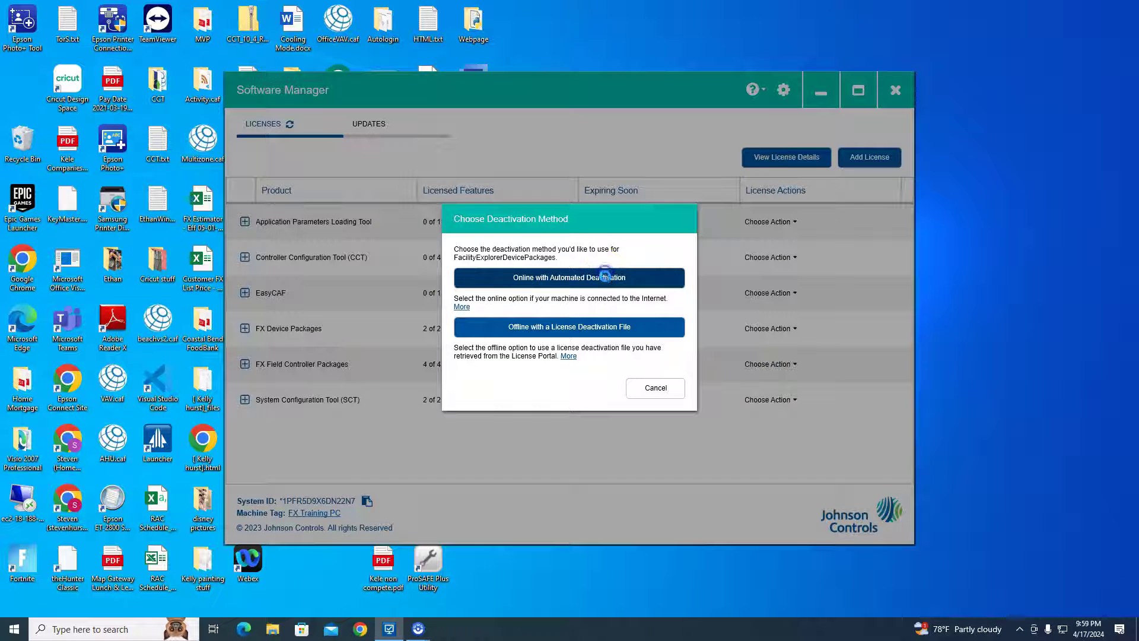
click(378, 206)
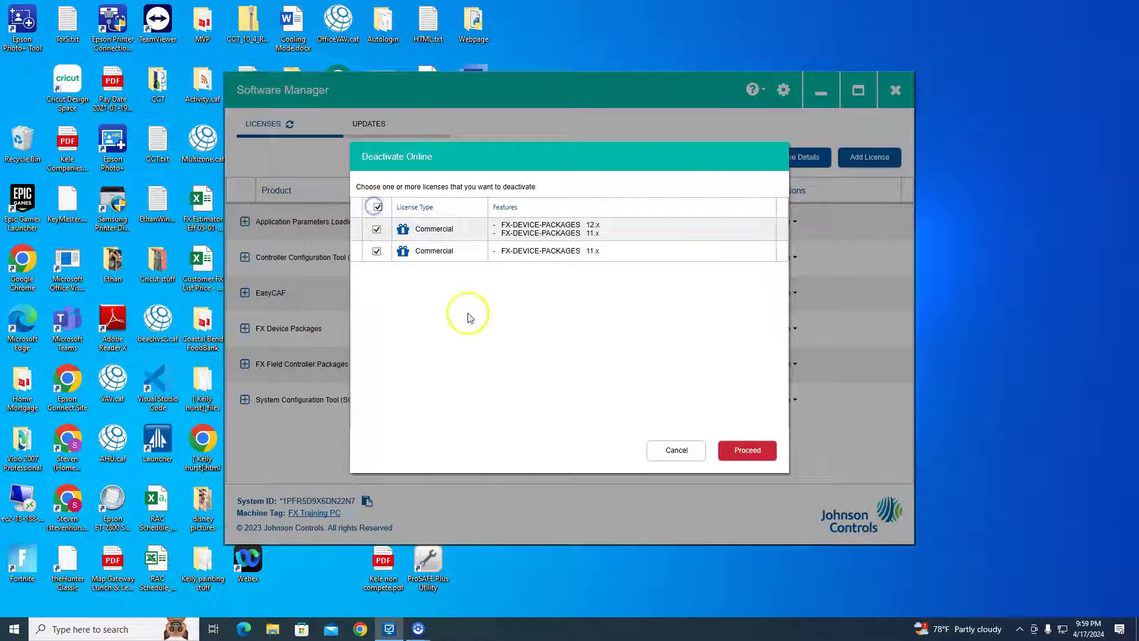
click(734, 450)
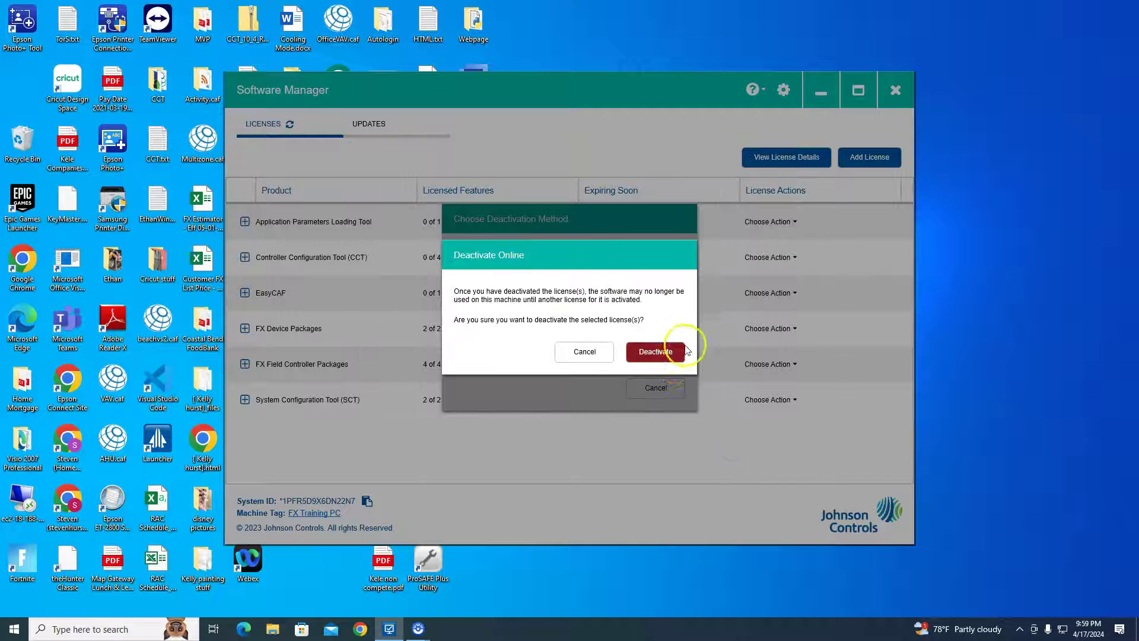
click(665, 355)
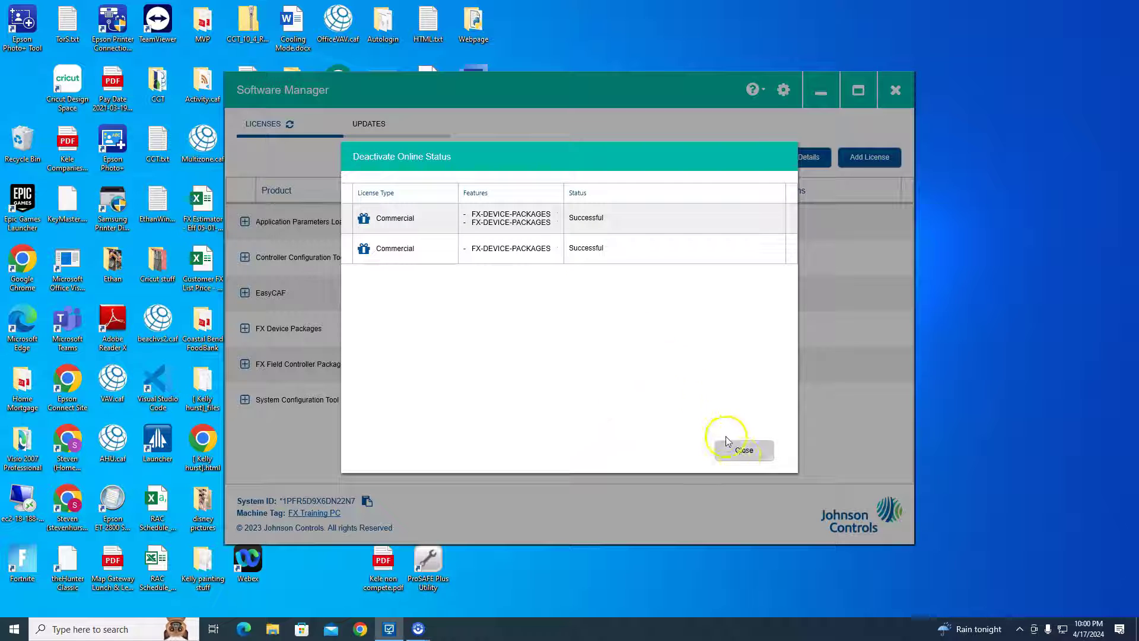
click(743, 451)
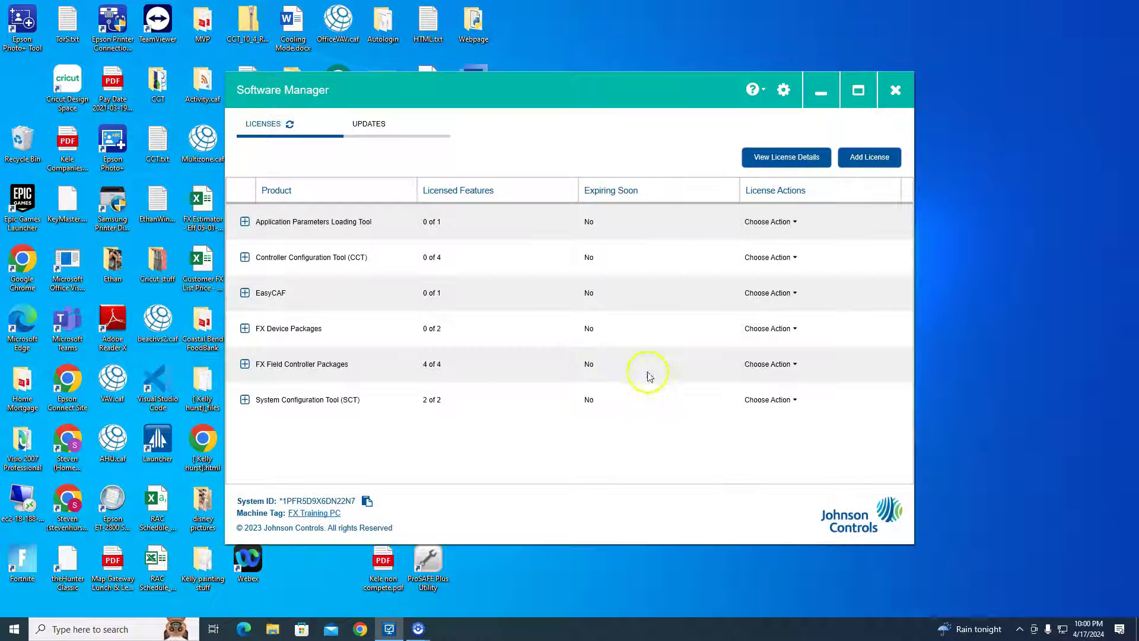
Deactivate both FX-FCP commercial licences using automated online deactivation.
click(788, 367)
click(784, 392)
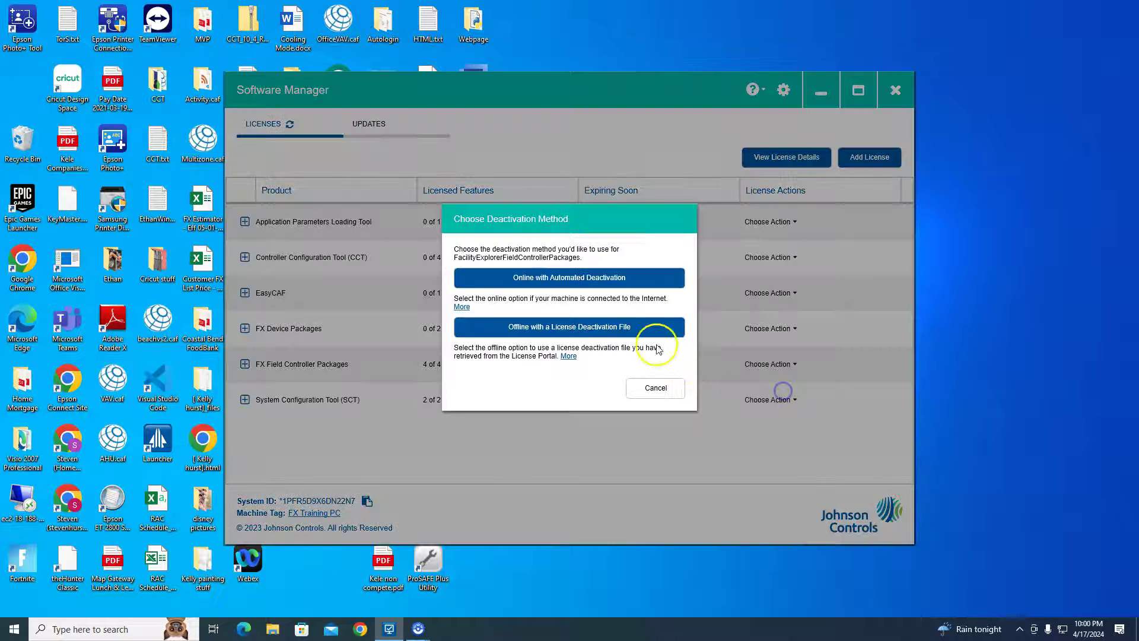
click(609, 284)
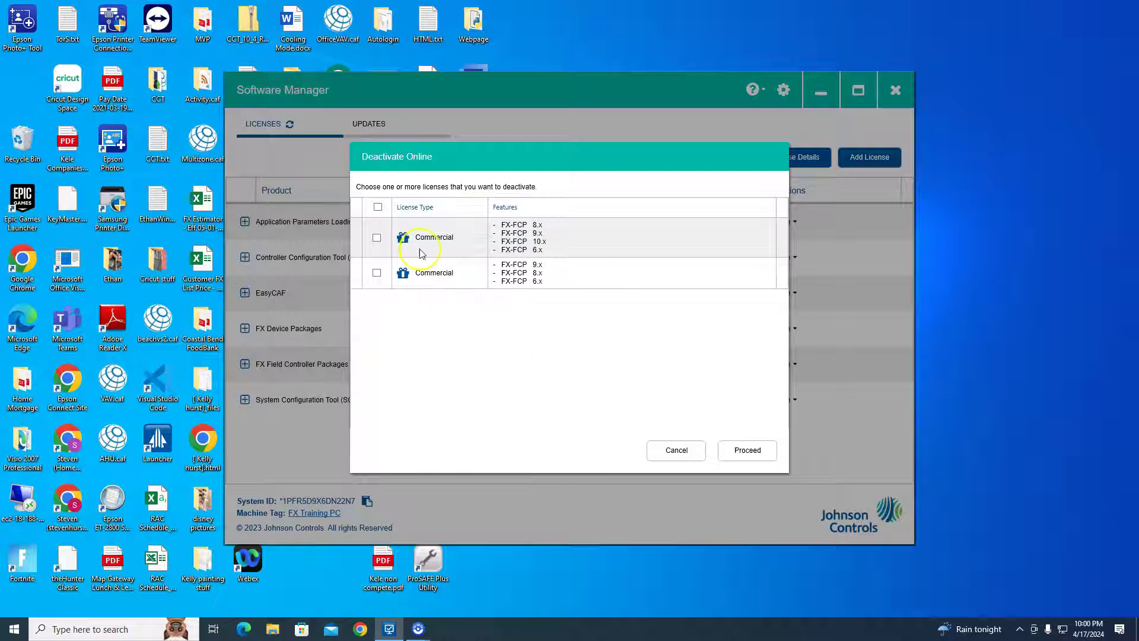
click(378, 207)
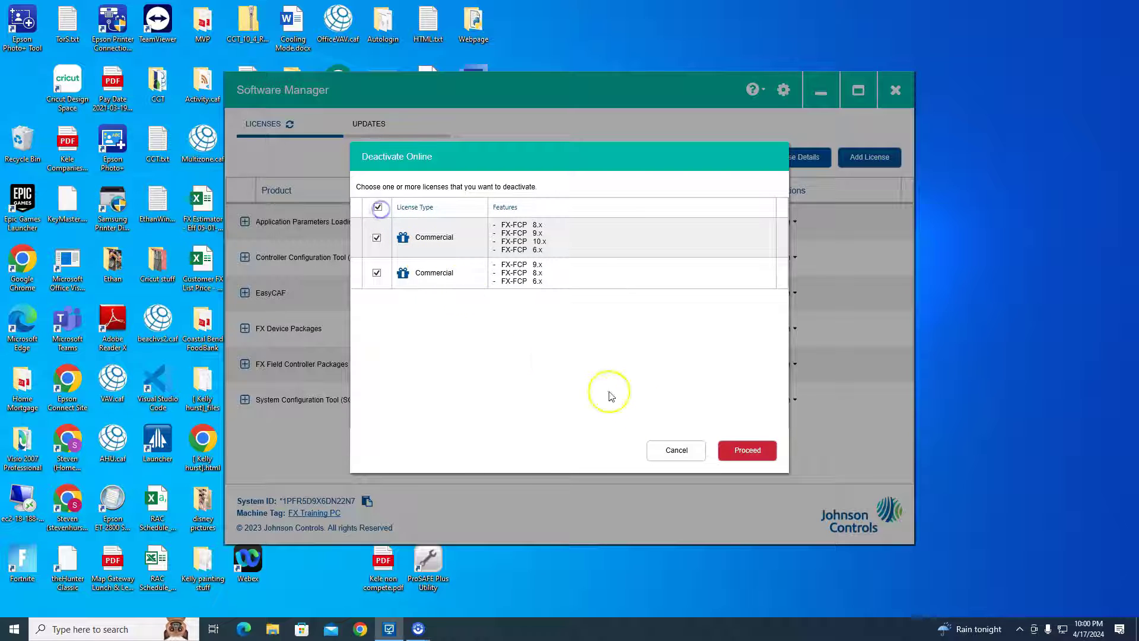
click(745, 450)
click(684, 357)
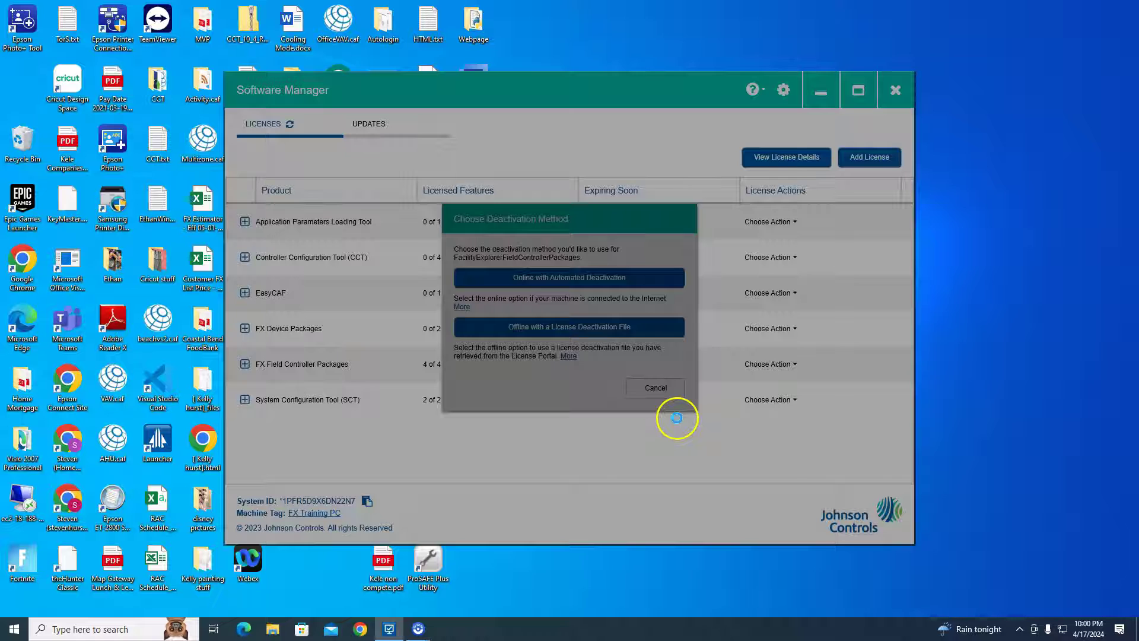
click(742, 450)
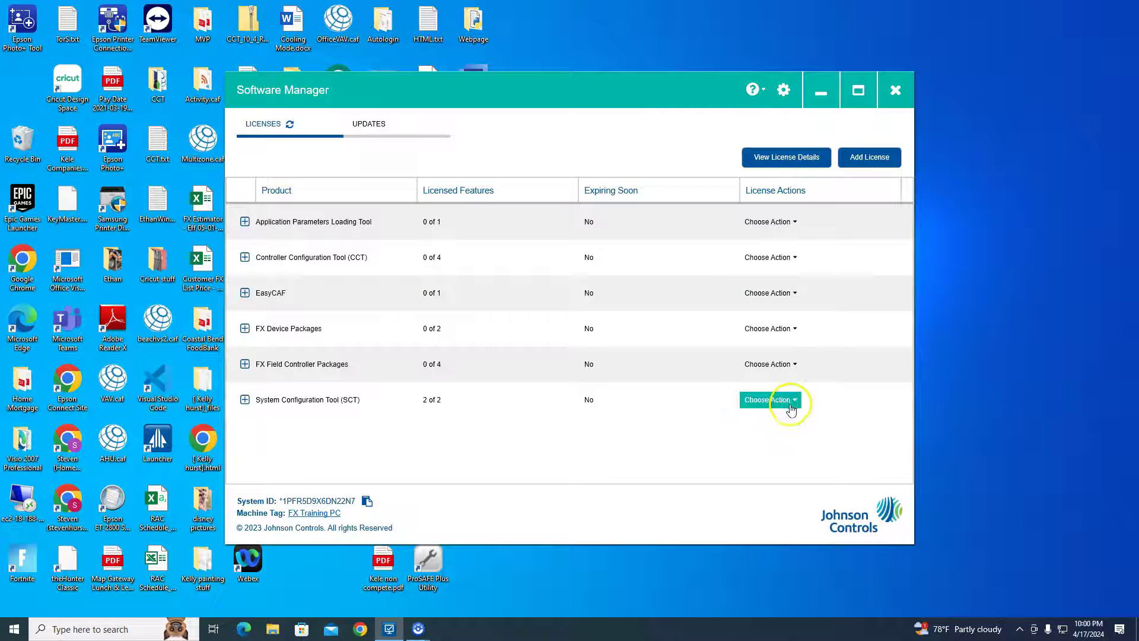
Deactivate both SCT commercial licences online, leaving System Configuration Tool at 0 of 2.
click(790, 399)
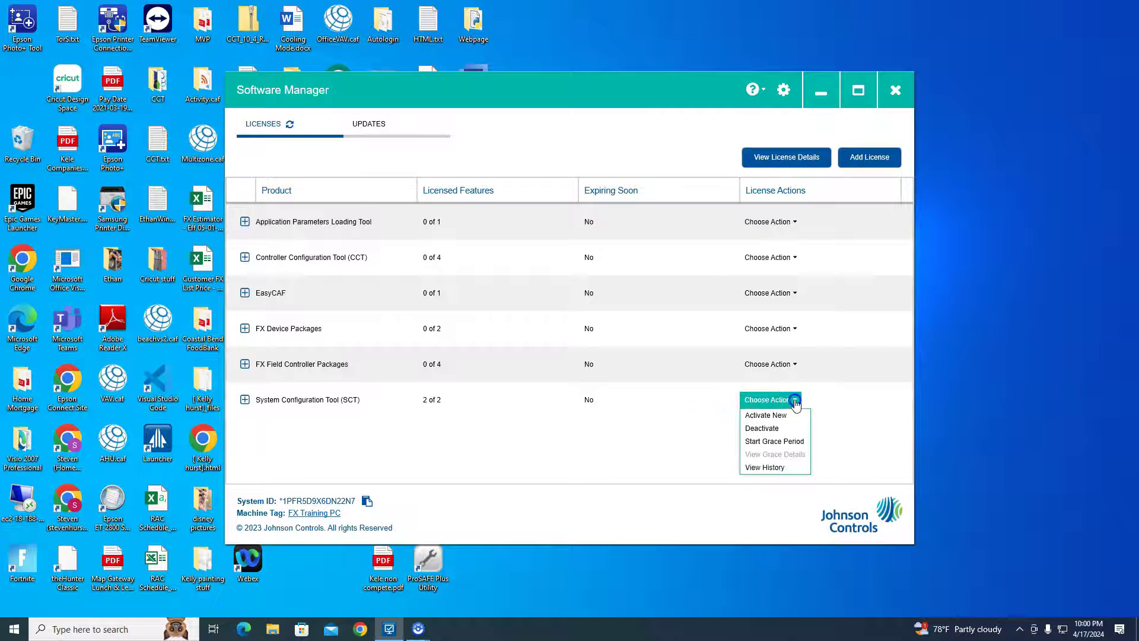
click(771, 429)
click(617, 280)
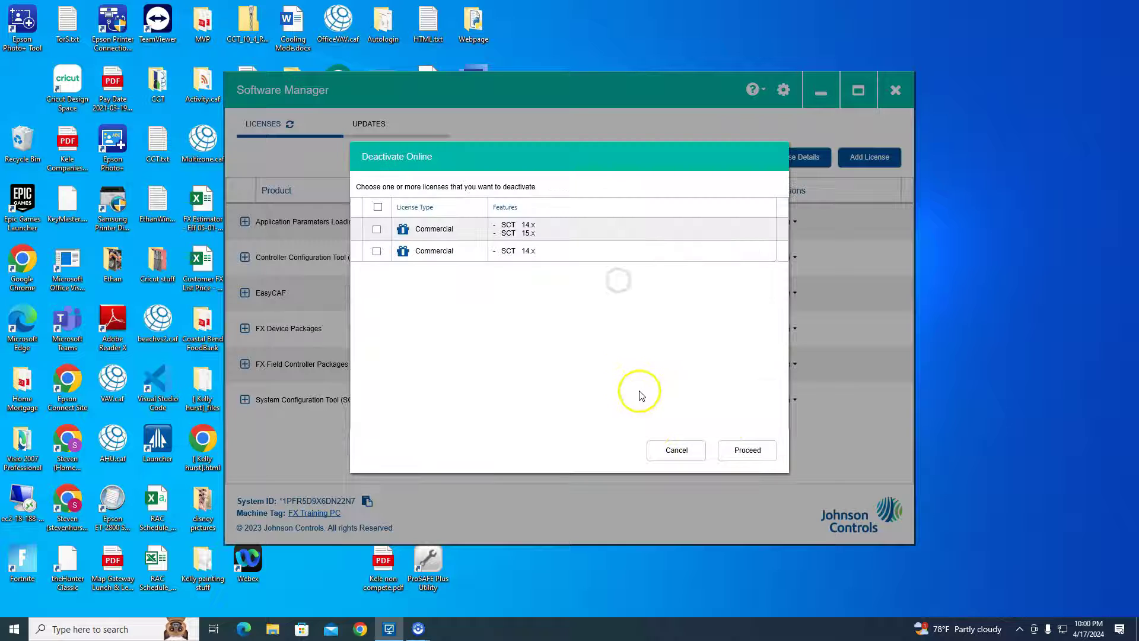
click(377, 207)
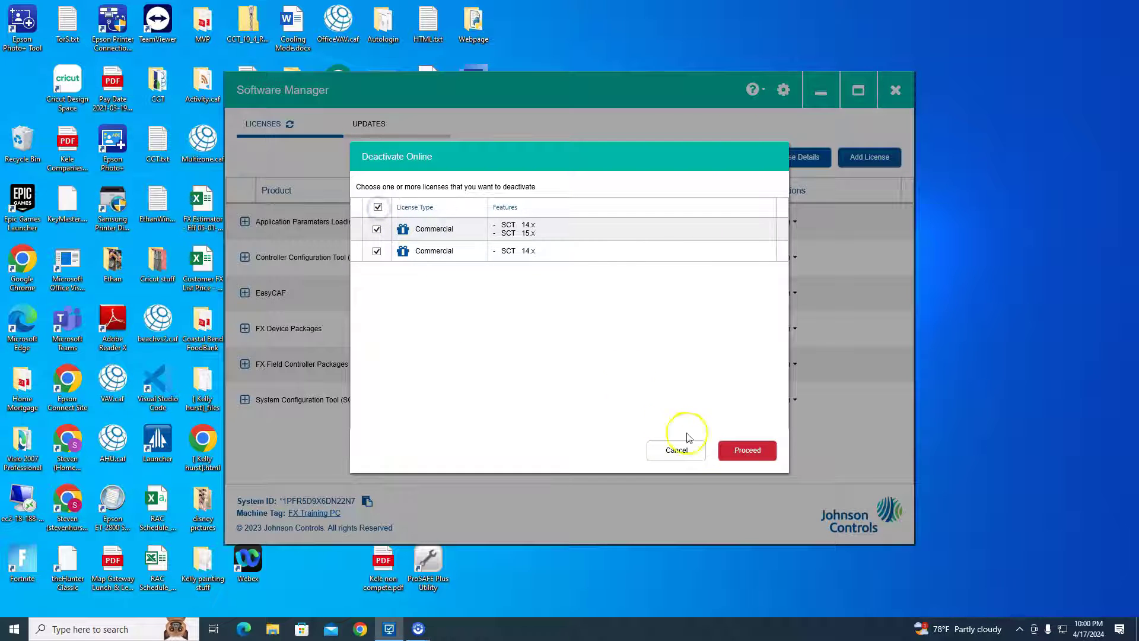
click(739, 452)
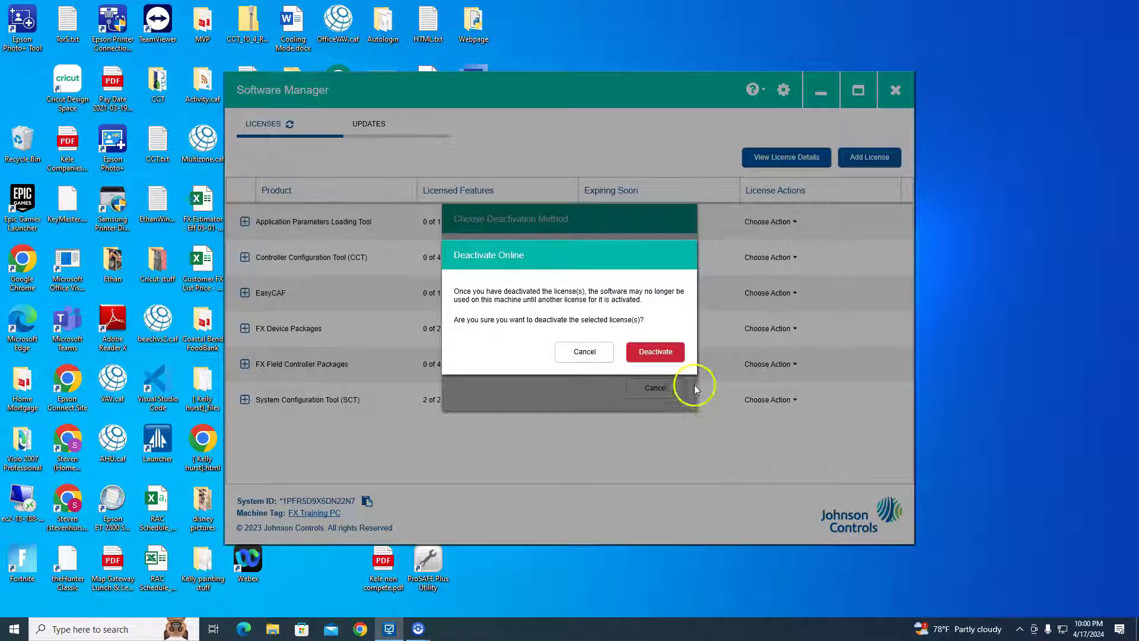
click(656, 353)
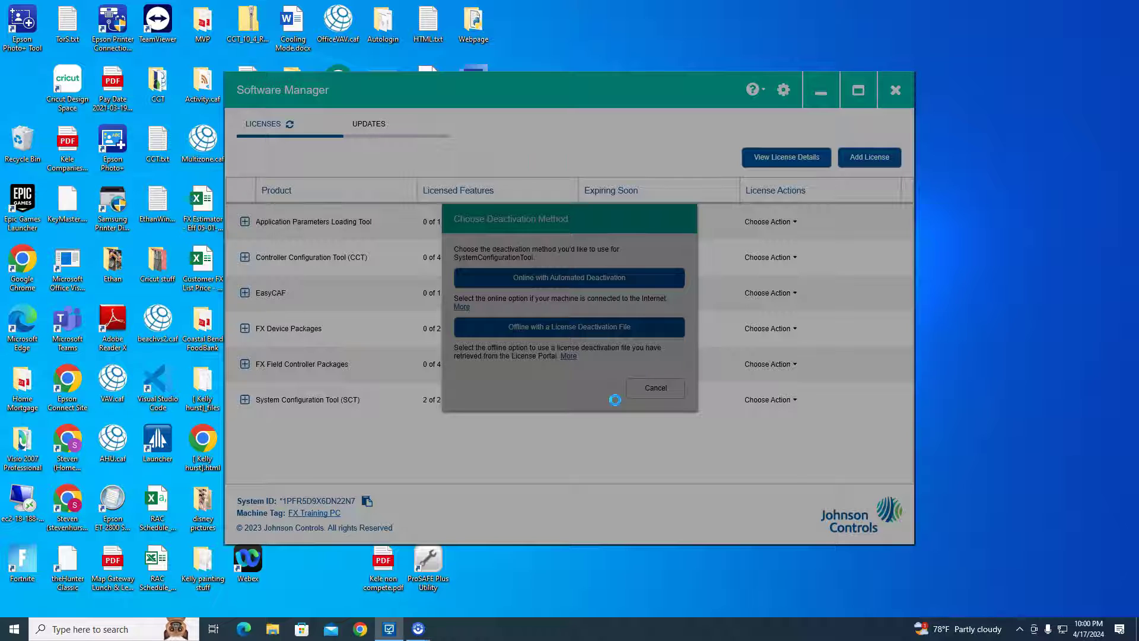
click(742, 451)
click(501, 320)
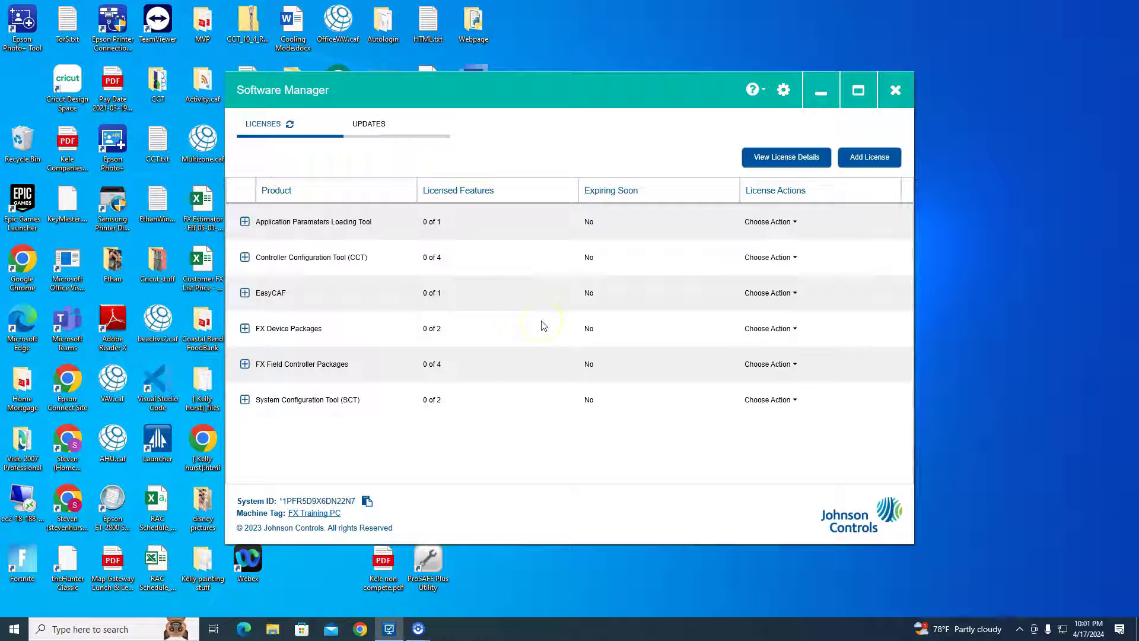
Close Software Manager and relaunch it from Start search using 'sof'.
click(890, 93)
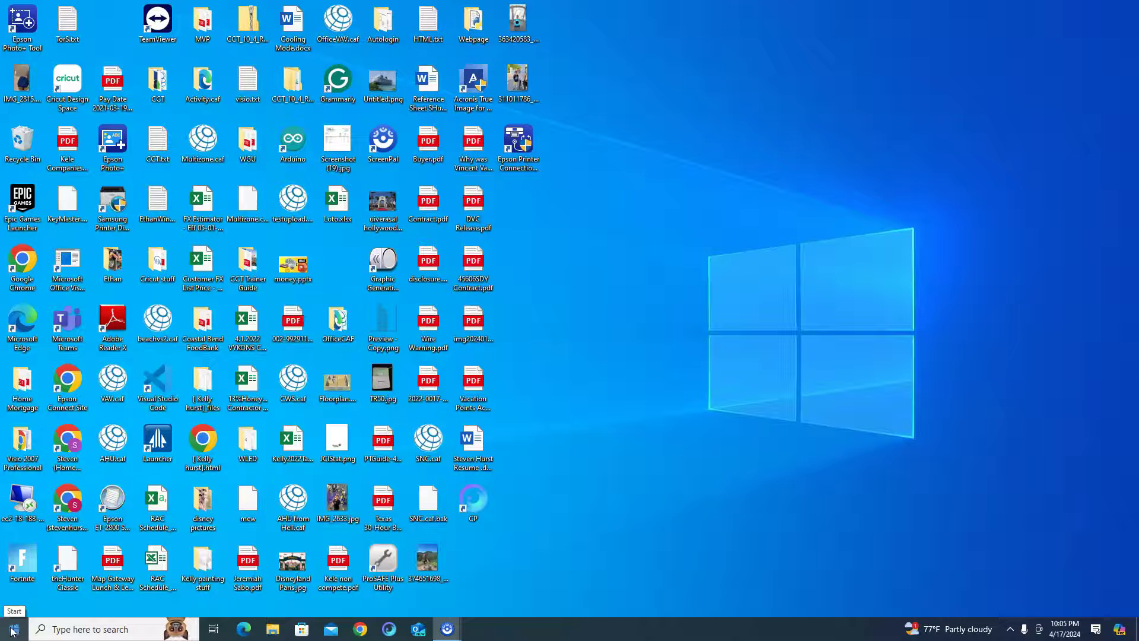
click(11, 631)
text(s)
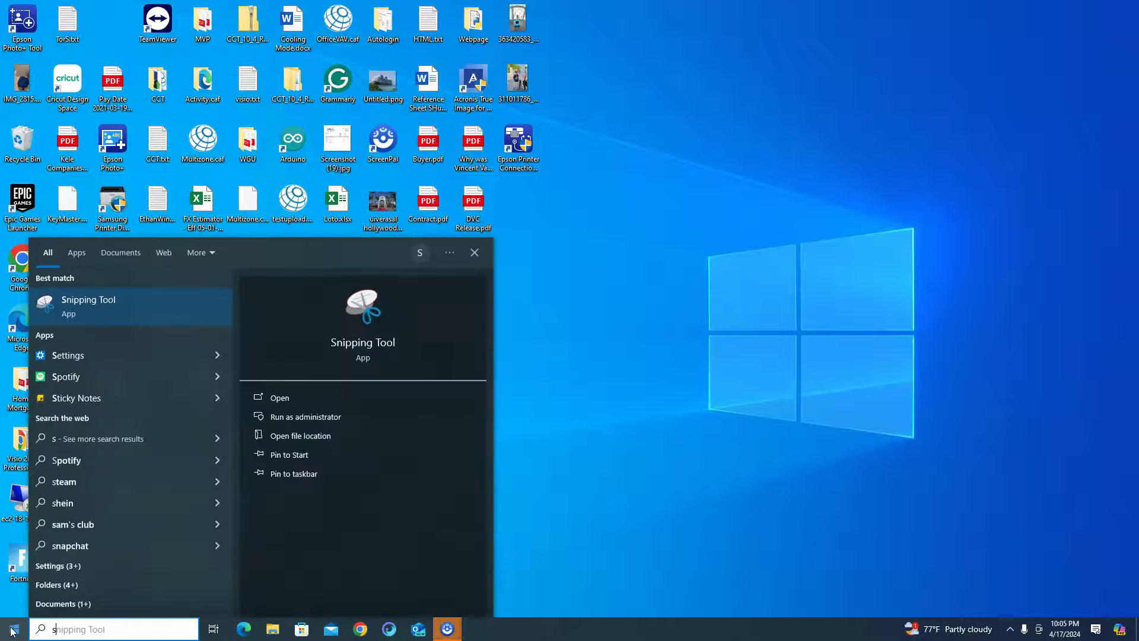
text(of)
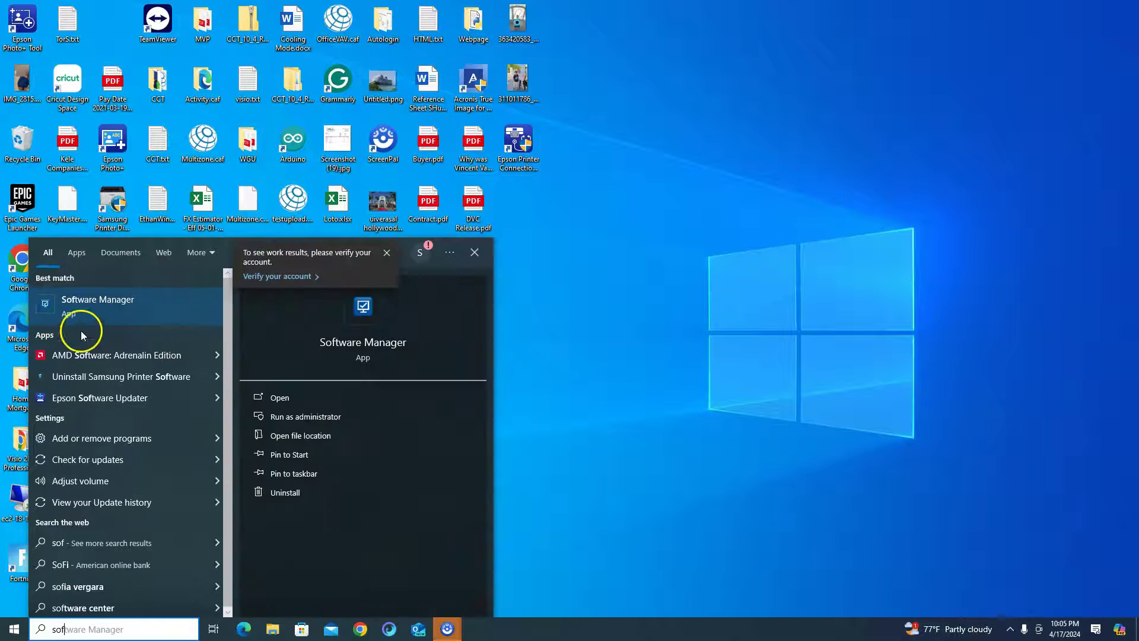
click(65, 300)
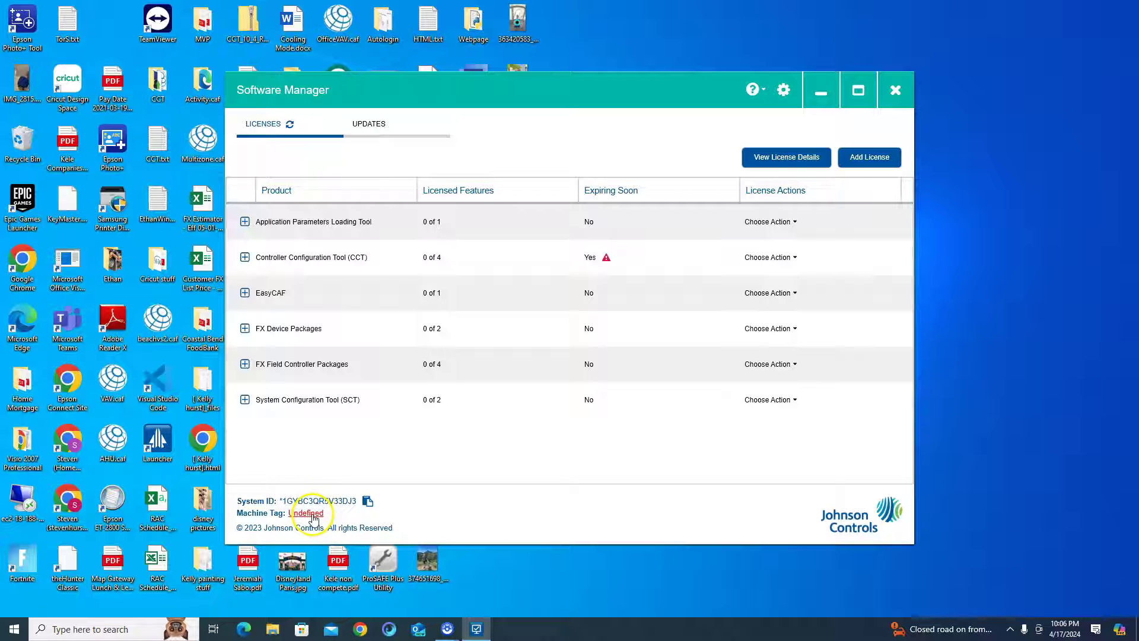
Replace the Undefined machine tag with 'FX Home PC' and save it.
click(309, 513)
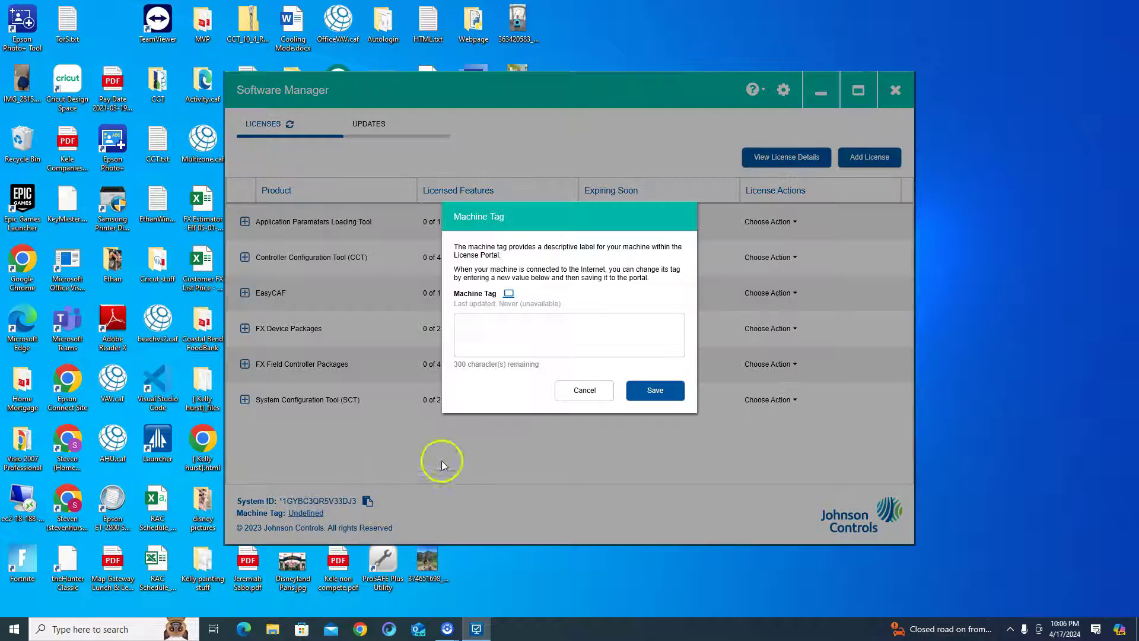
click(515, 348)
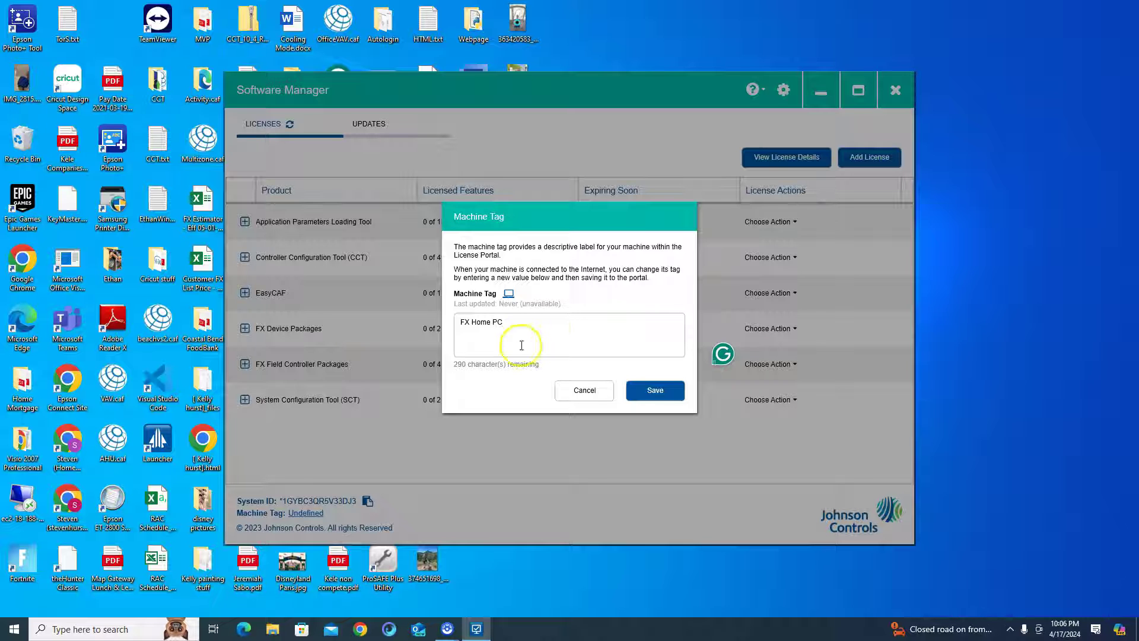
click(657, 395)
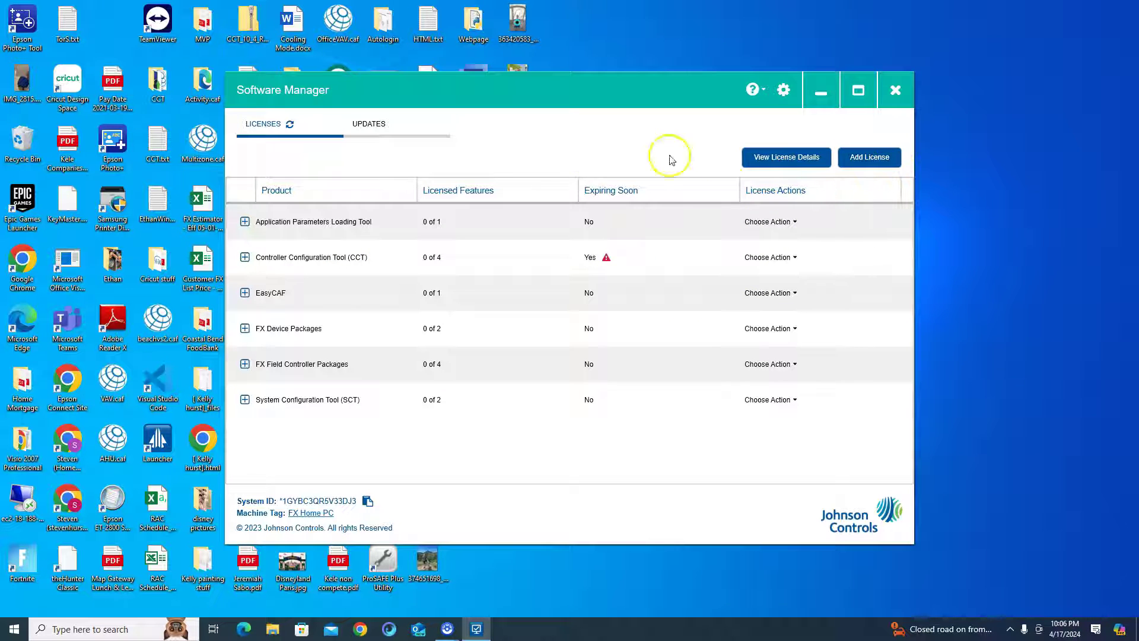
Open CCT.txt from the desktop and select its first product key.
drag(466, 80, 614, 81)
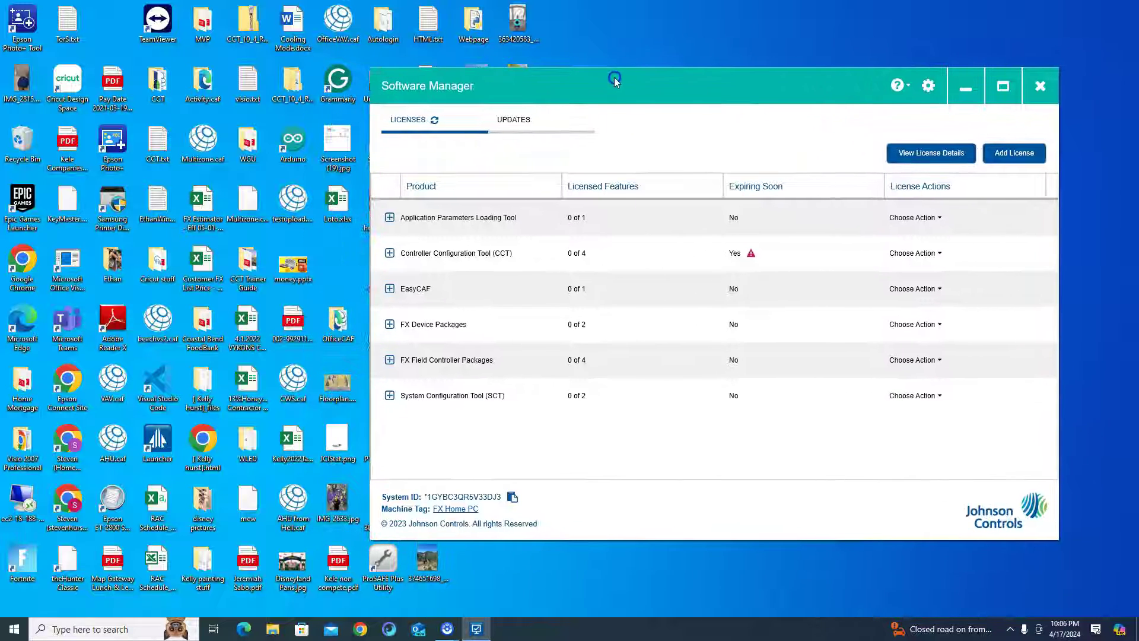
double_click(159, 154)
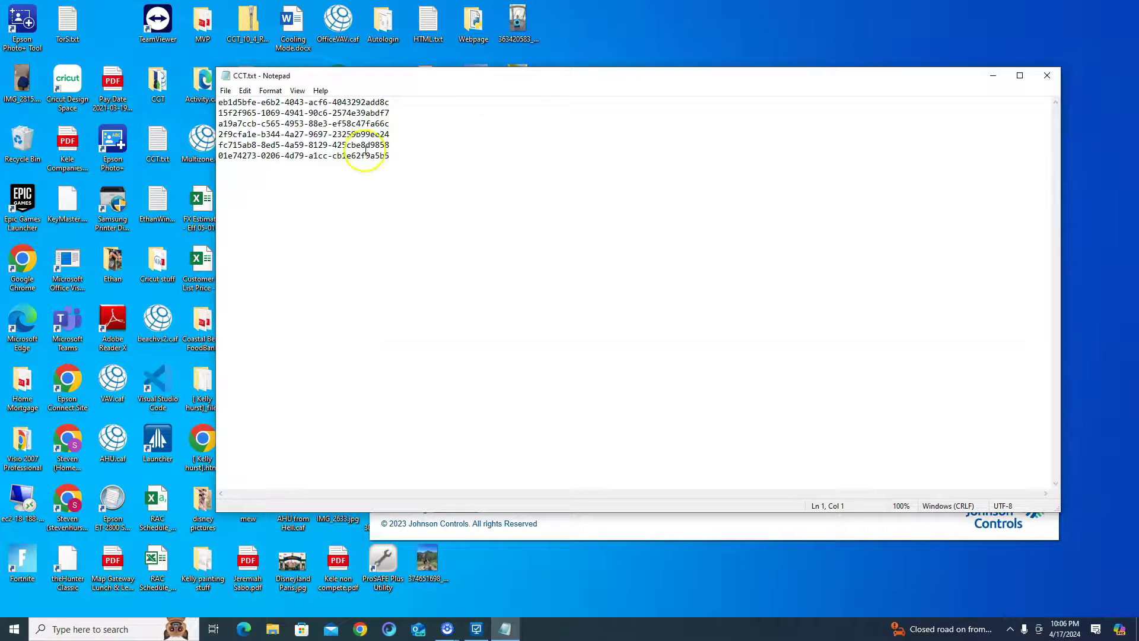
drag(483, 82, 287, 285)
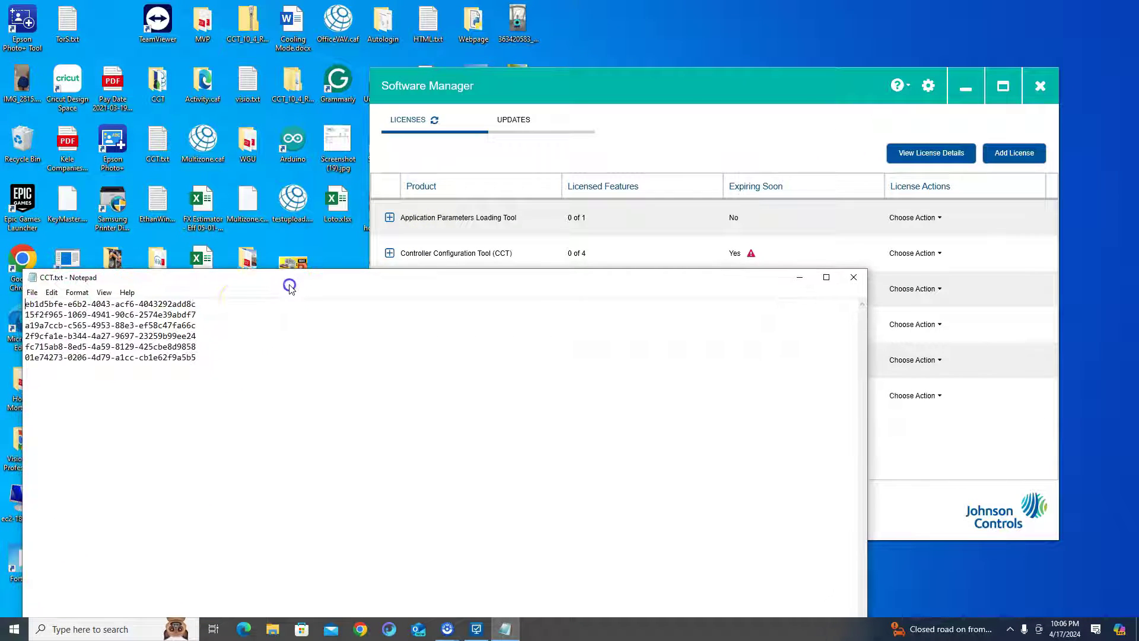
drag(198, 304, 14, 295)
key(ctrl+c)
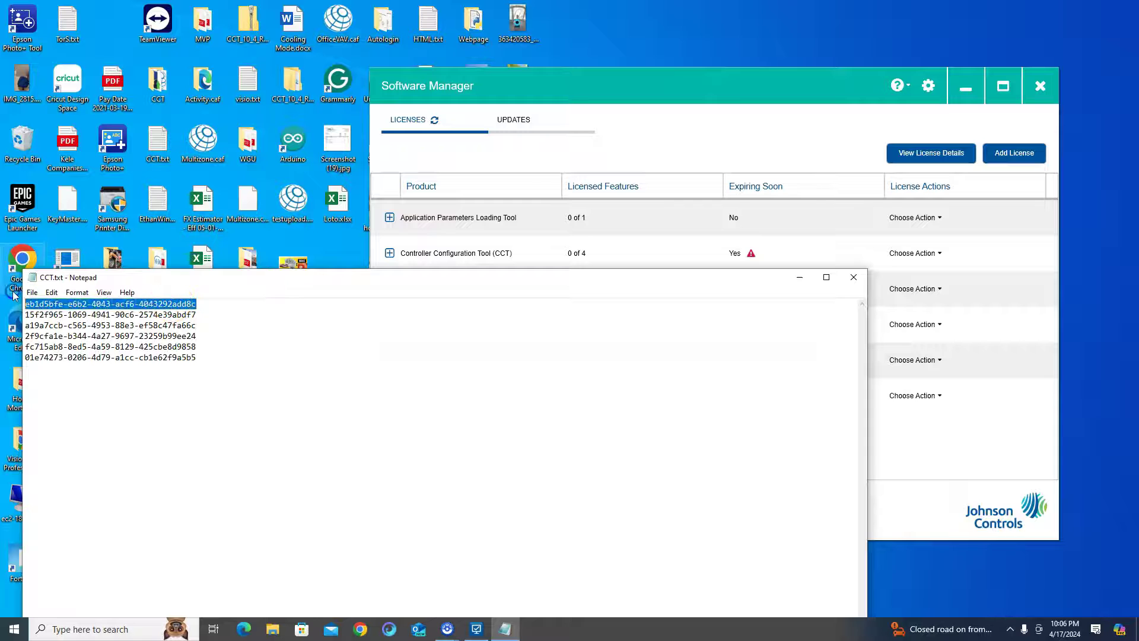
Activate the first key online for Application Parameters Loading Tool, then select the second key.
click(632, 252)
click(1007, 158)
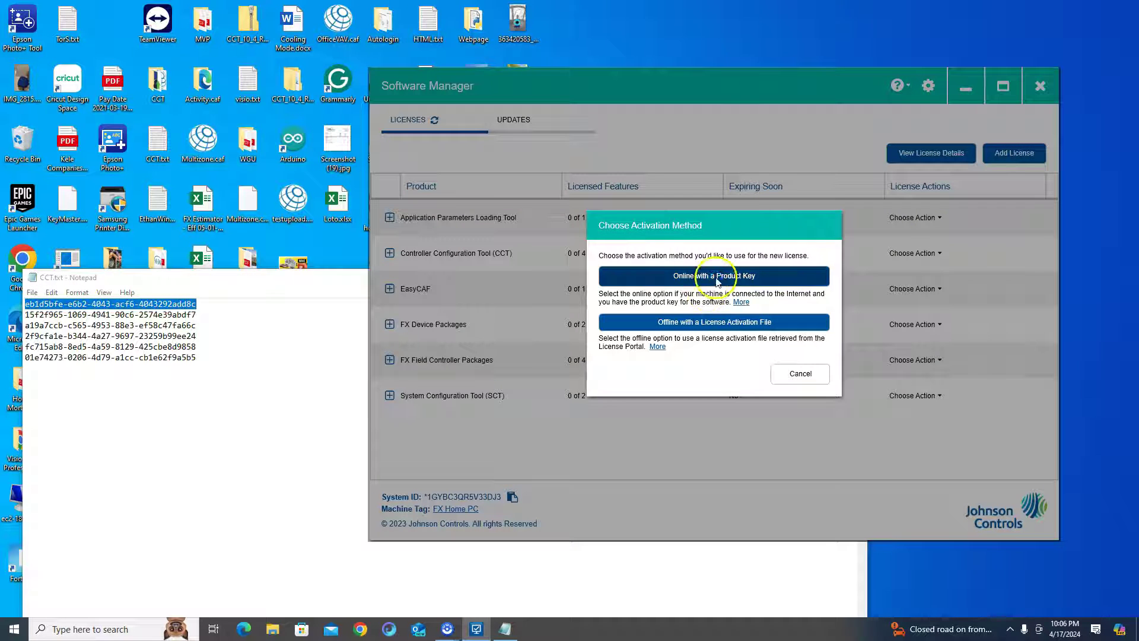
click(721, 275)
click(675, 315)
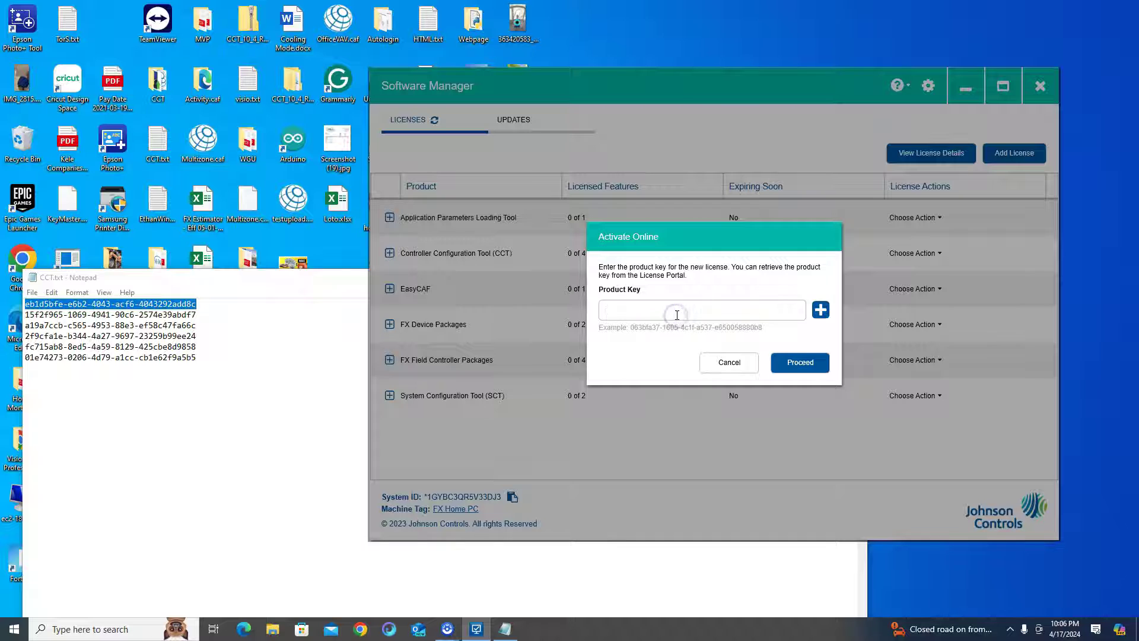
key(ctrl+v)
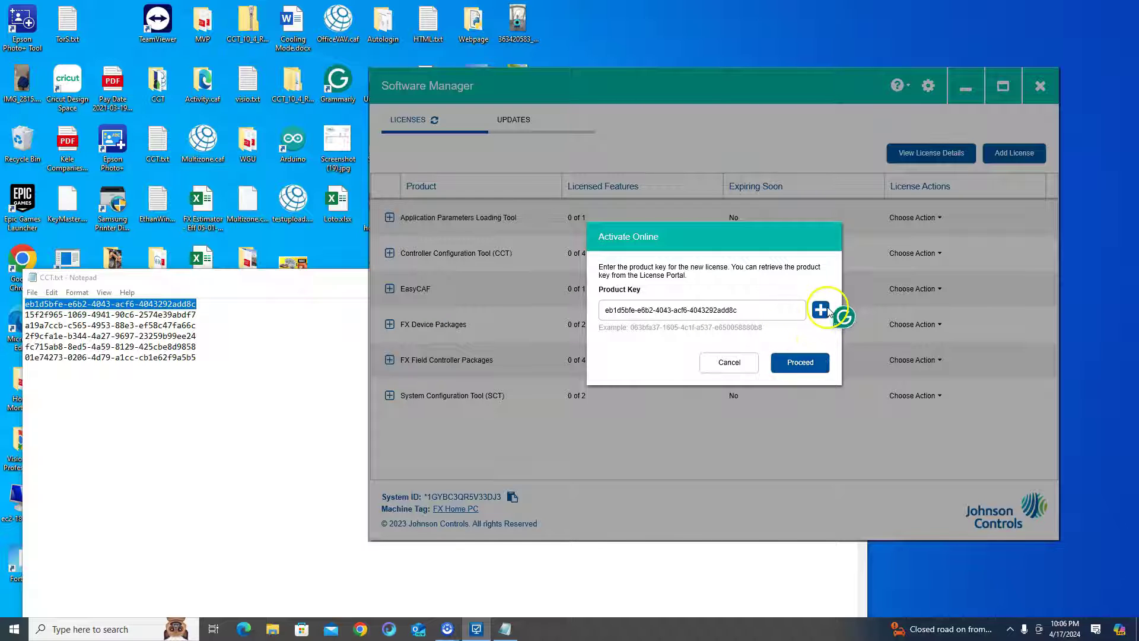
click(807, 363)
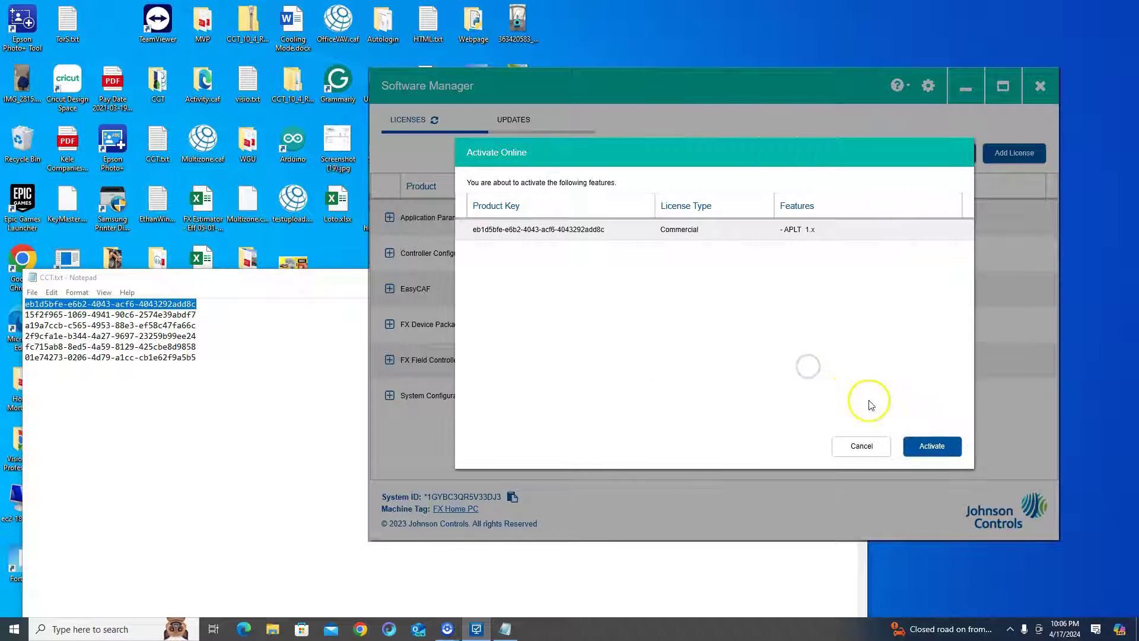
click(917, 436)
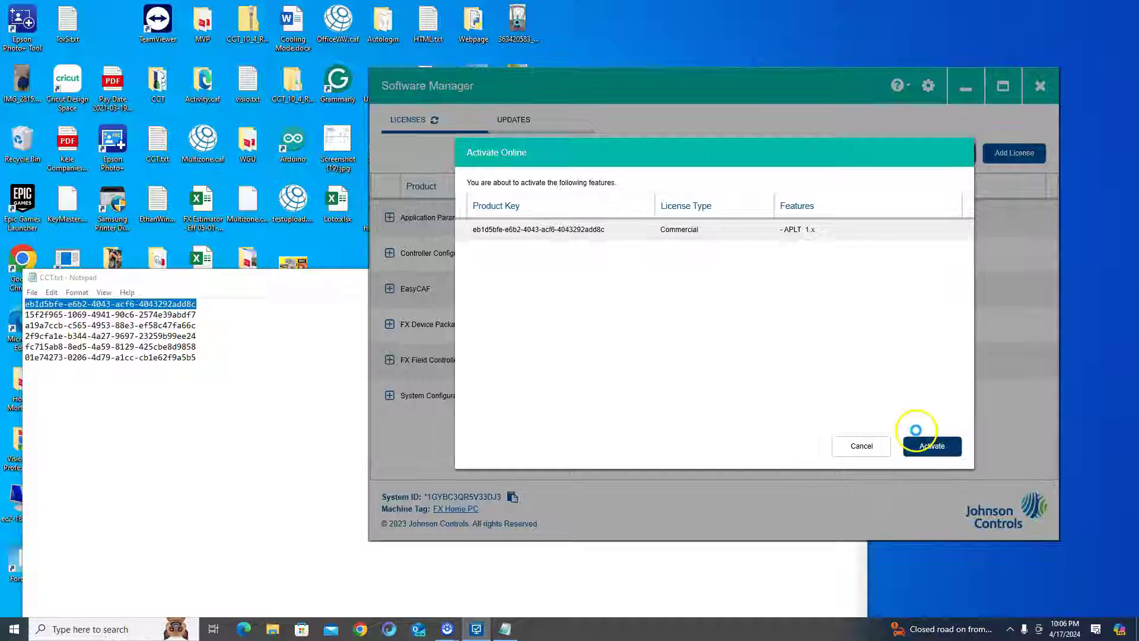
click(802, 326)
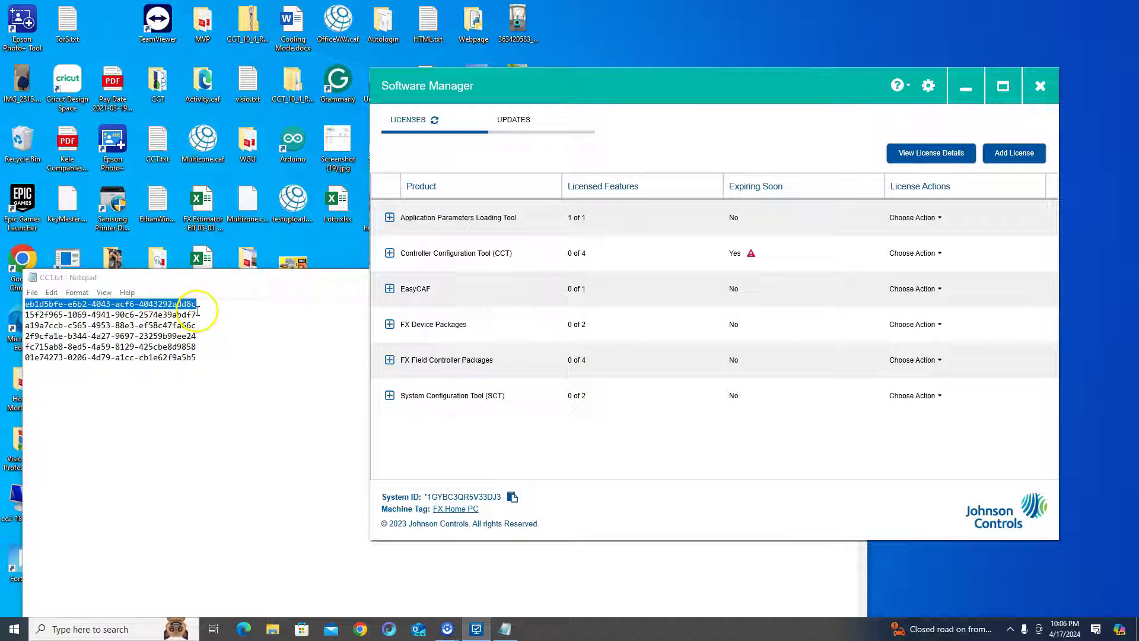
drag(196, 315, 29, 315)
key(ctrl+c)
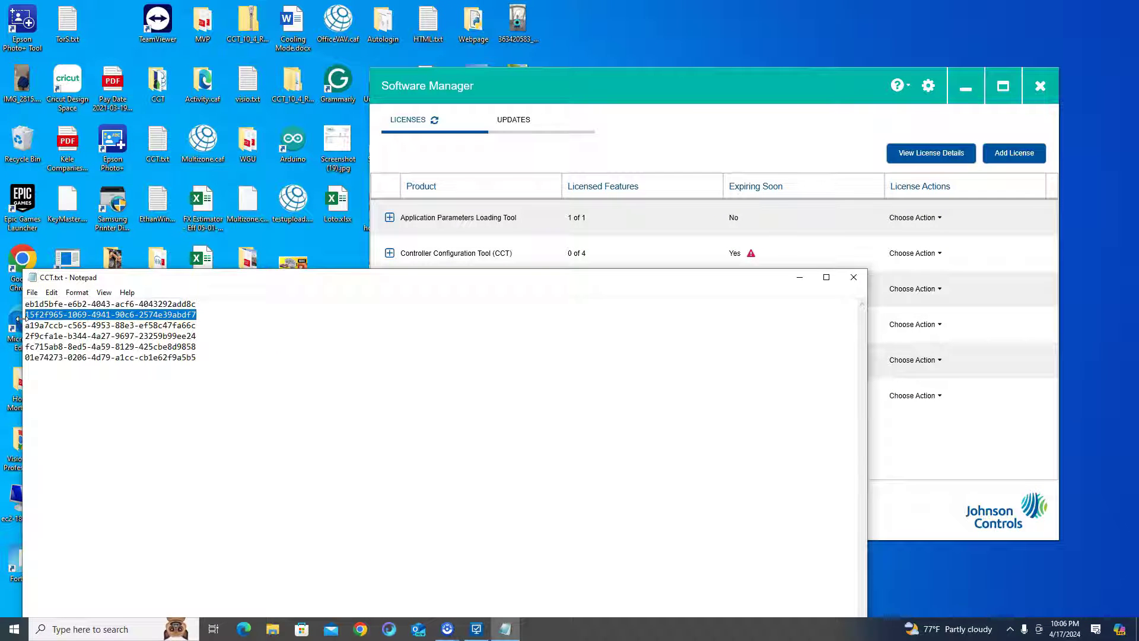
Queue the second and third CCT.txt product keys for online activation.
click(1009, 153)
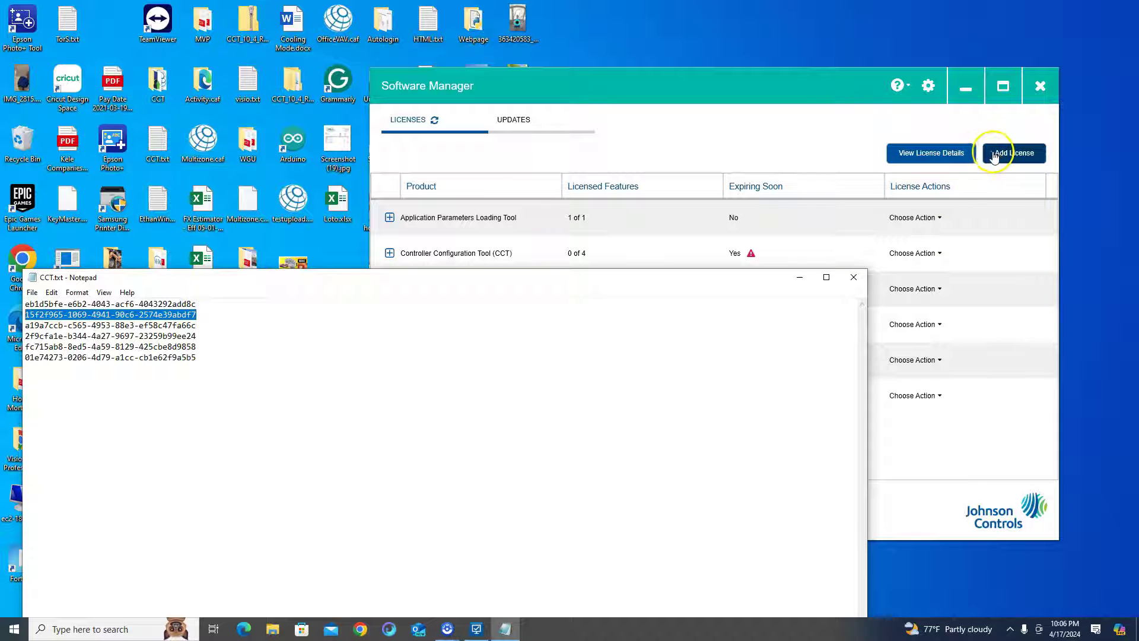
click(761, 273)
click(706, 306)
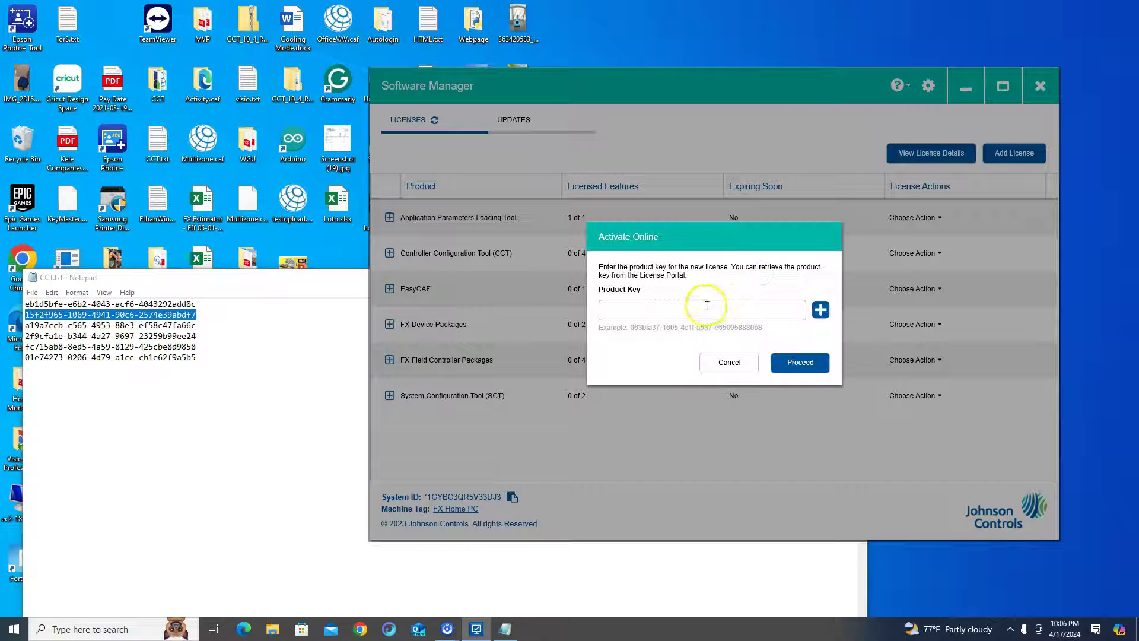
key(ctrl+v)
click(821, 309)
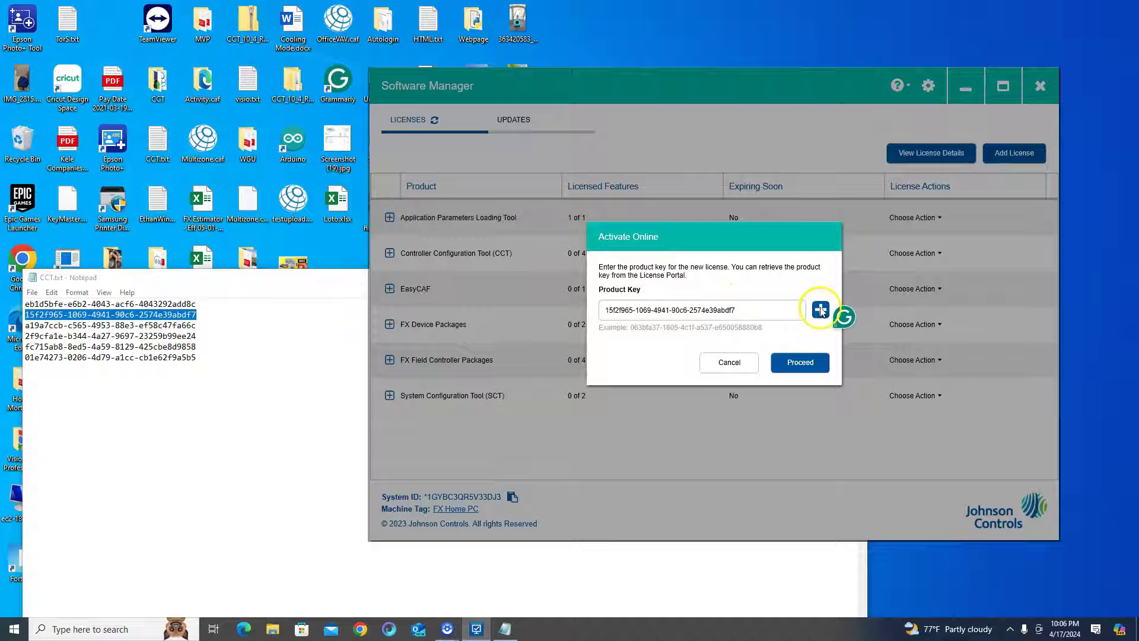
click(197, 327)
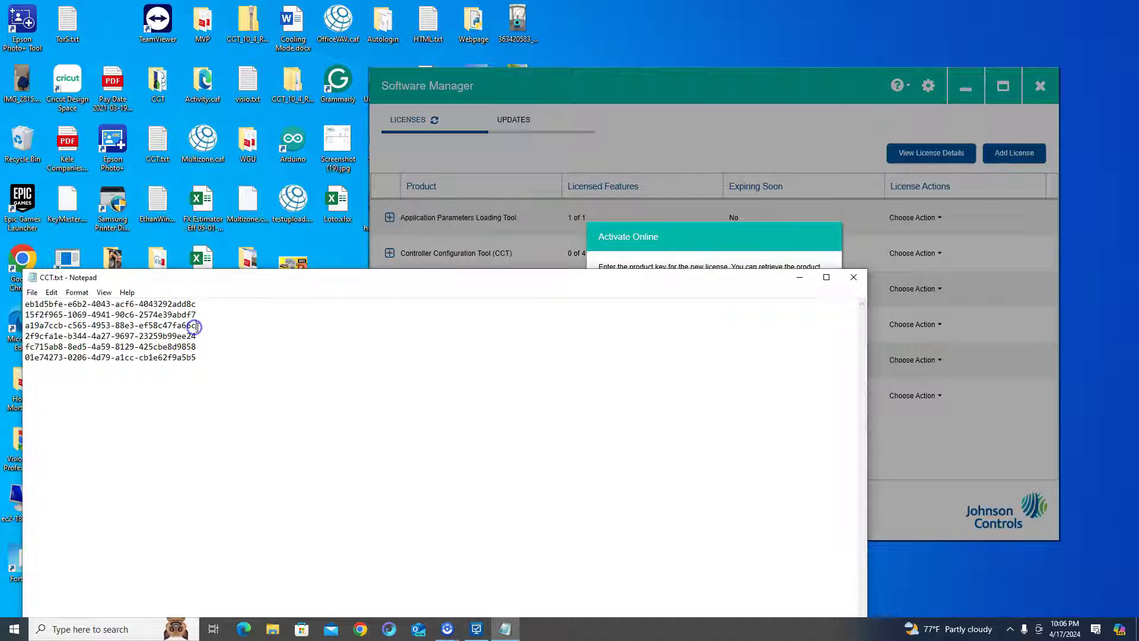
drag(166, 324, 29, 325)
key(ctrl+c)
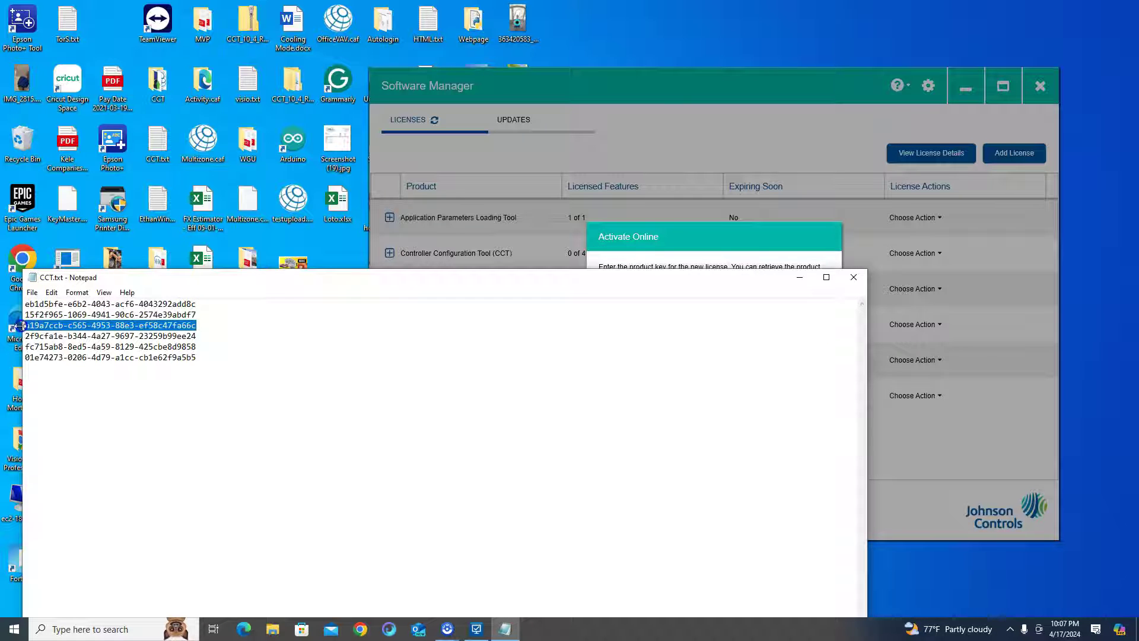
click(802, 246)
click(743, 316)
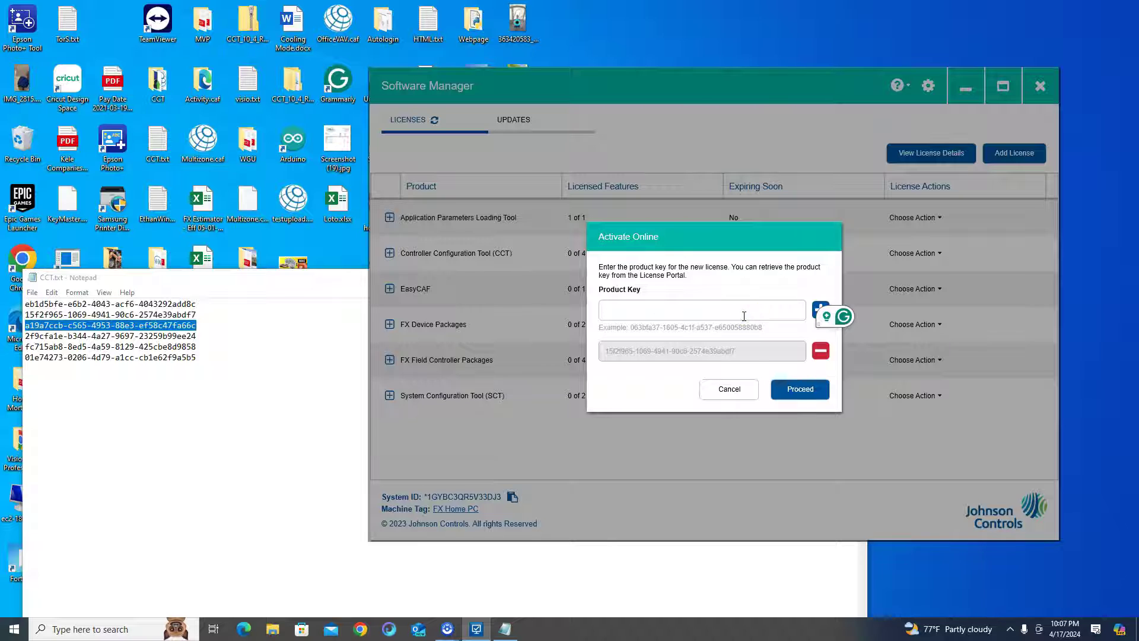
key(ctrl+v)
click(820, 309)
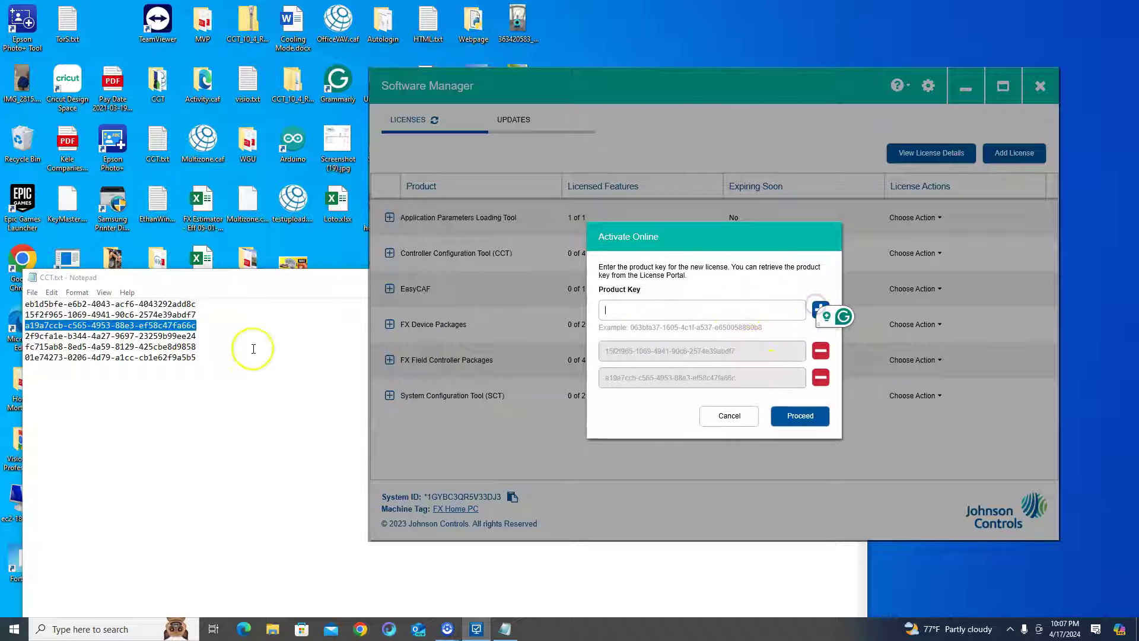
Copy the fourth and fifth product keys from Notepad into the activation list.
click(234, 344)
drag(199, 336, 33, 337)
key(ctrl+c)
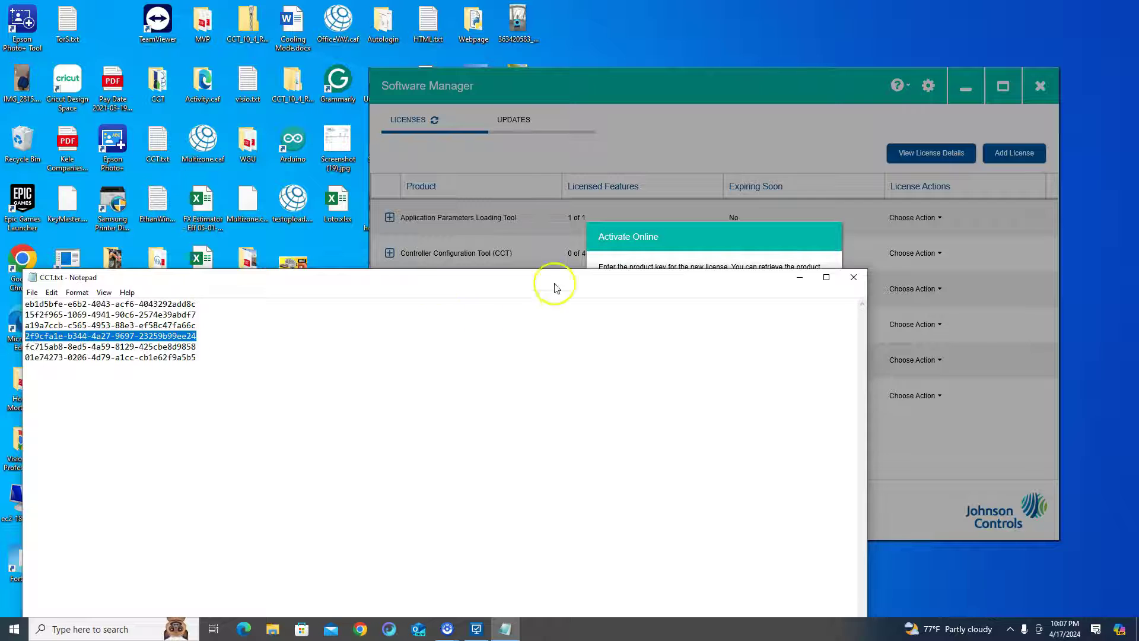
click(704, 239)
click(724, 313)
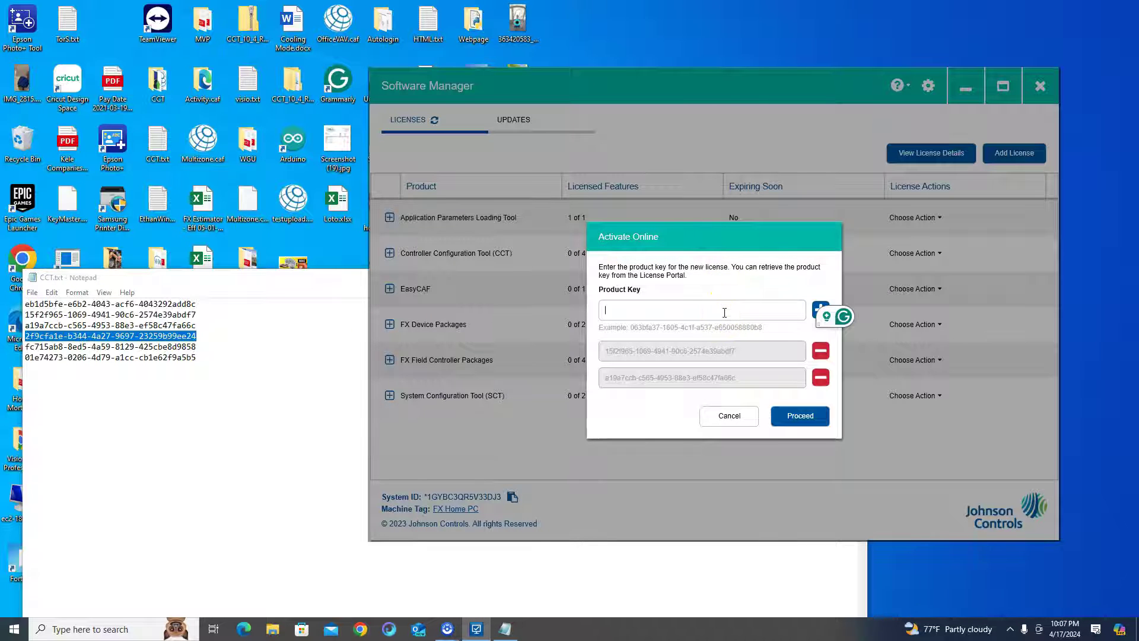
key(ctrl+v)
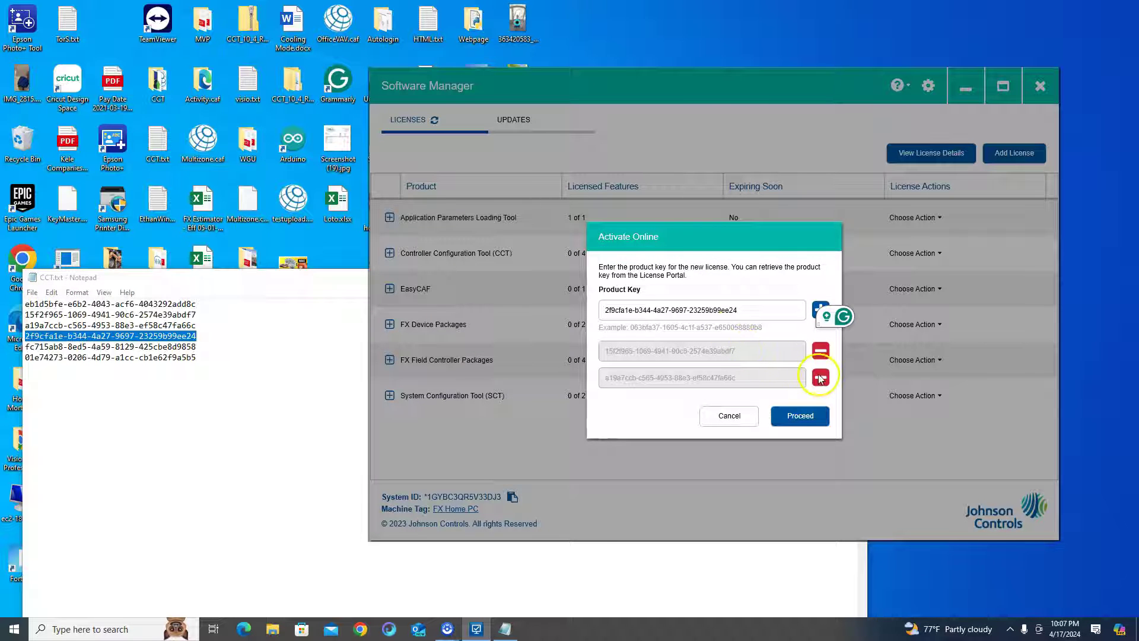
click(821, 309)
drag(197, 347, 20, 347)
key(ctrl+c)
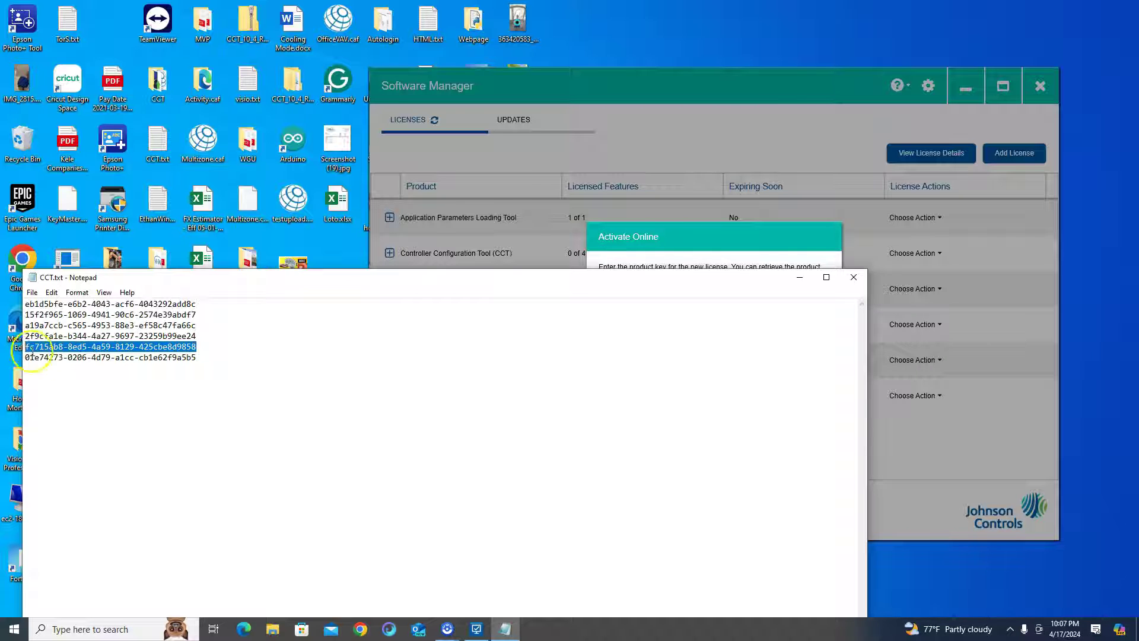
click(760, 252)
click(748, 317)
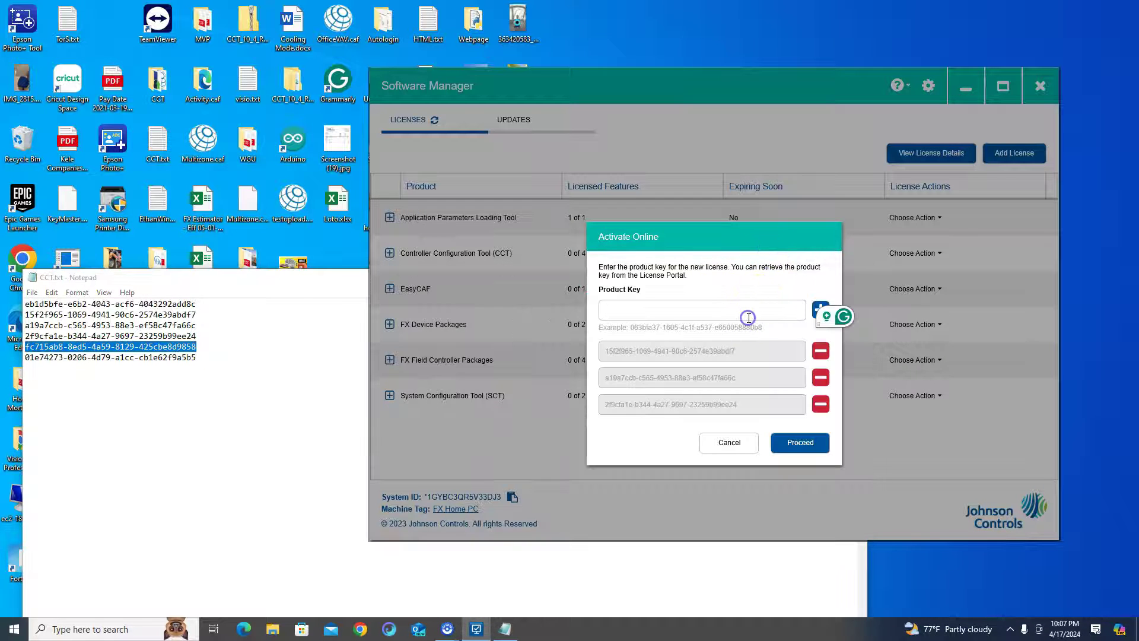
key(ctrl+v)
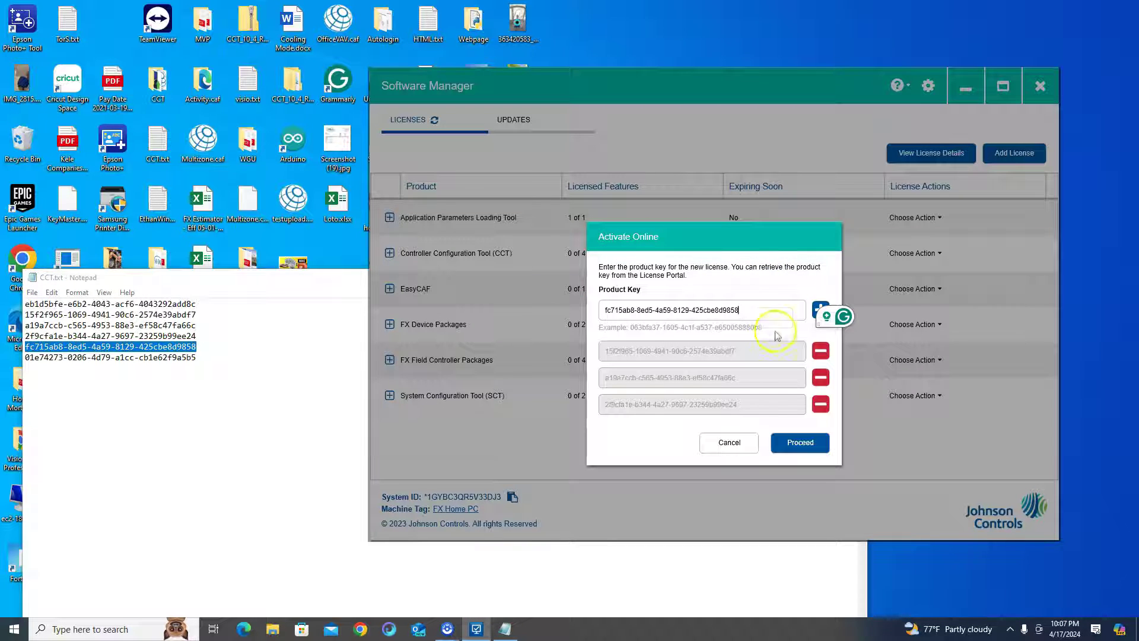
click(820, 310)
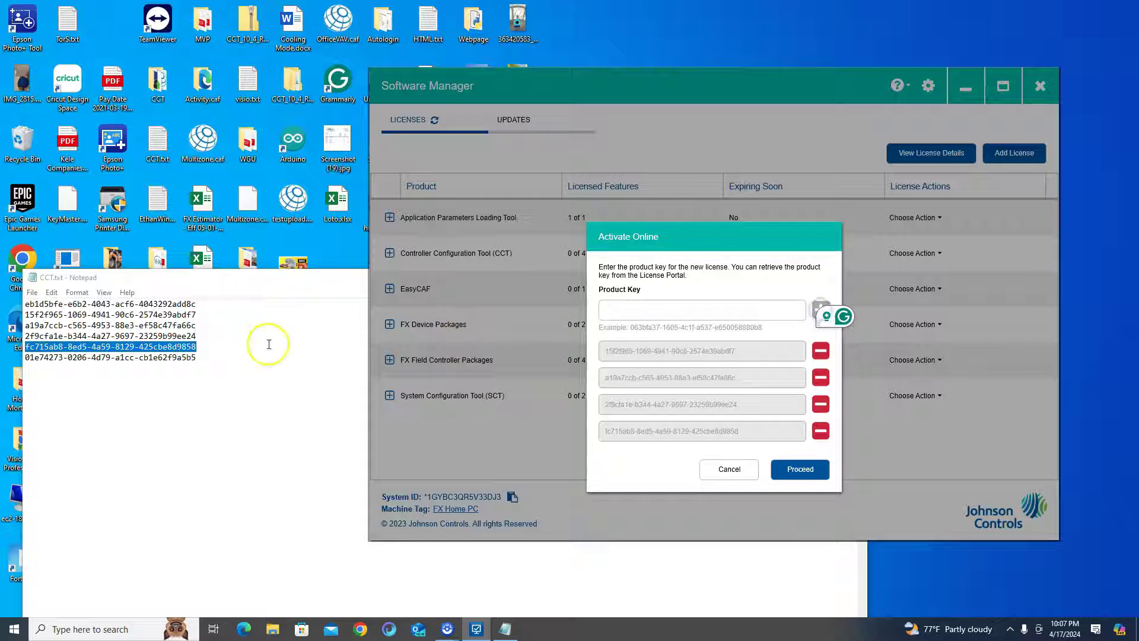
Add the last product key and review the CCT, EasyCAF, FX and SCT features.
click(213, 368)
drag(197, 357, 28, 360)
key(ctrl+c)
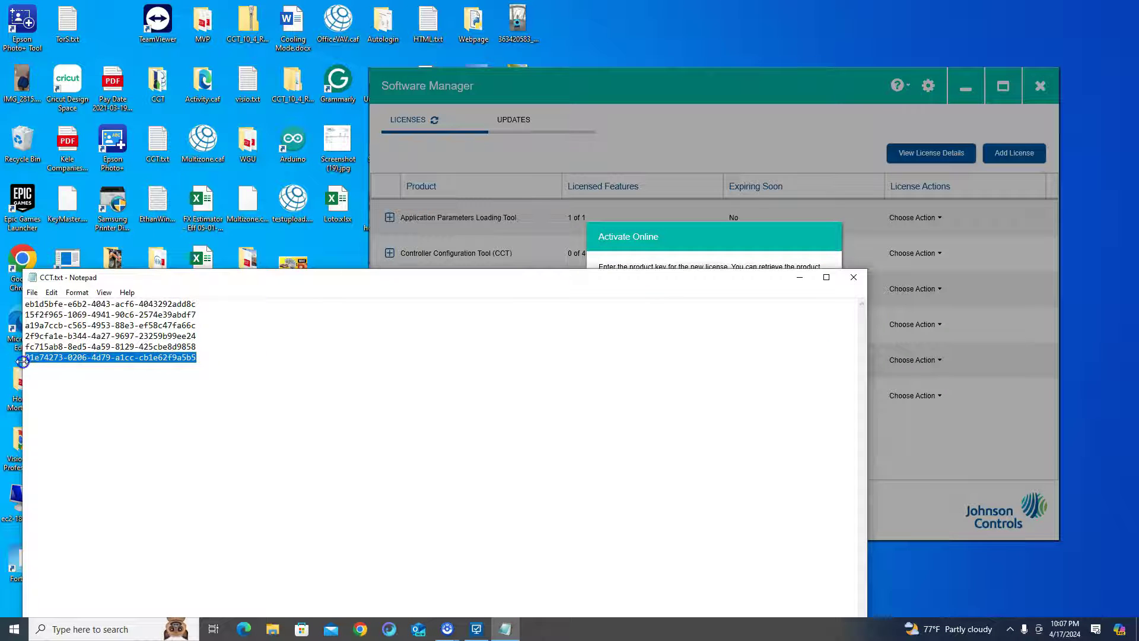
click(749, 238)
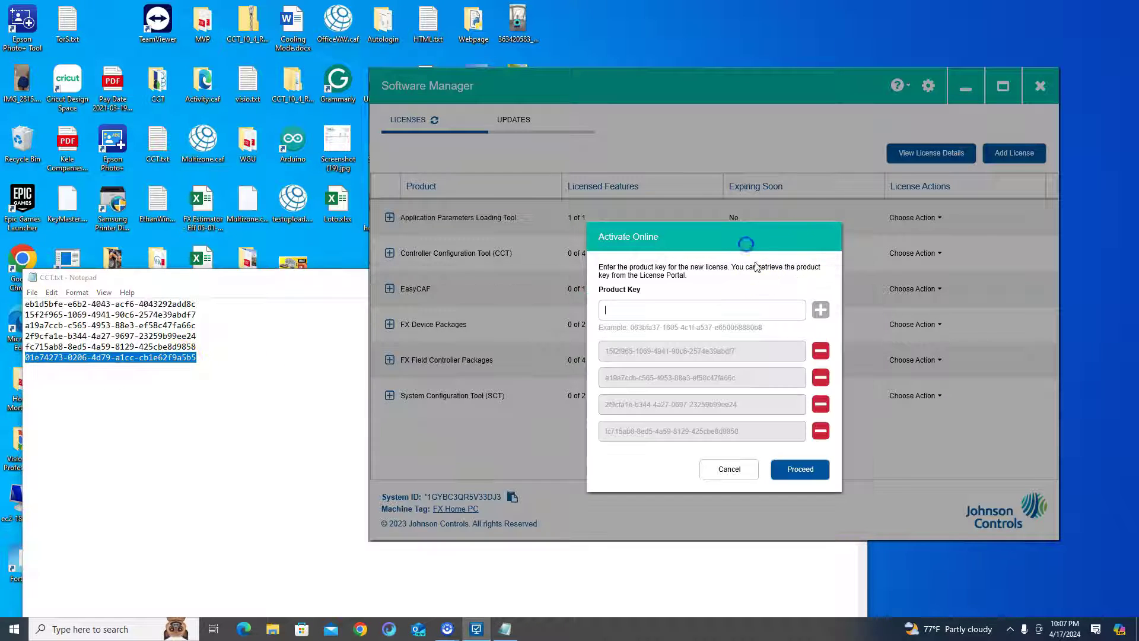
click(742, 311)
key(ctrl+v)
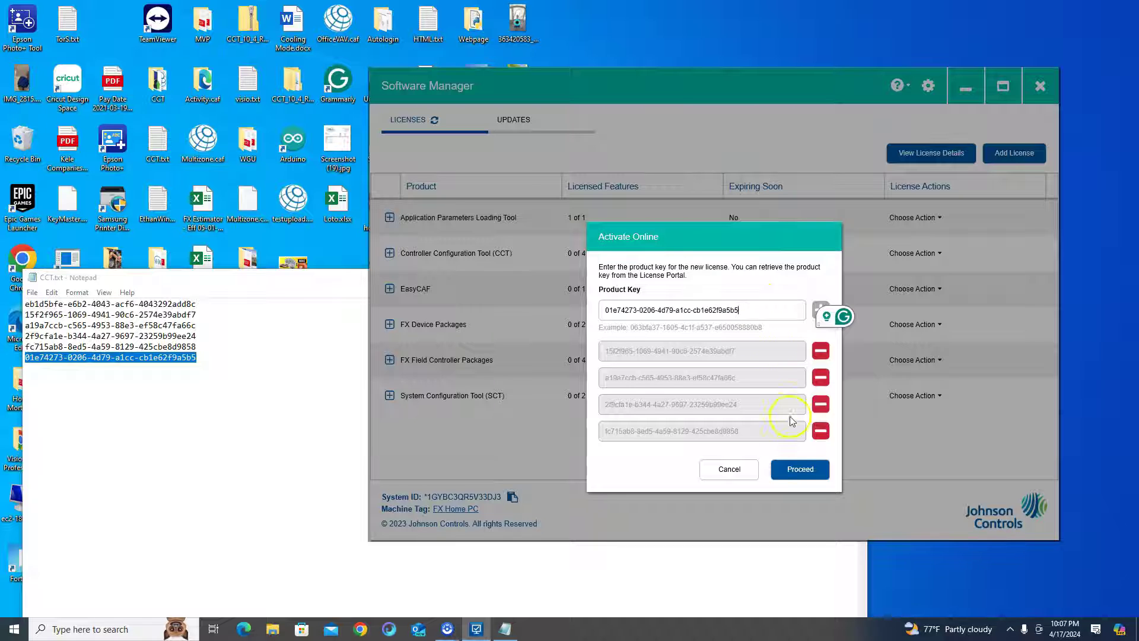
click(798, 471)
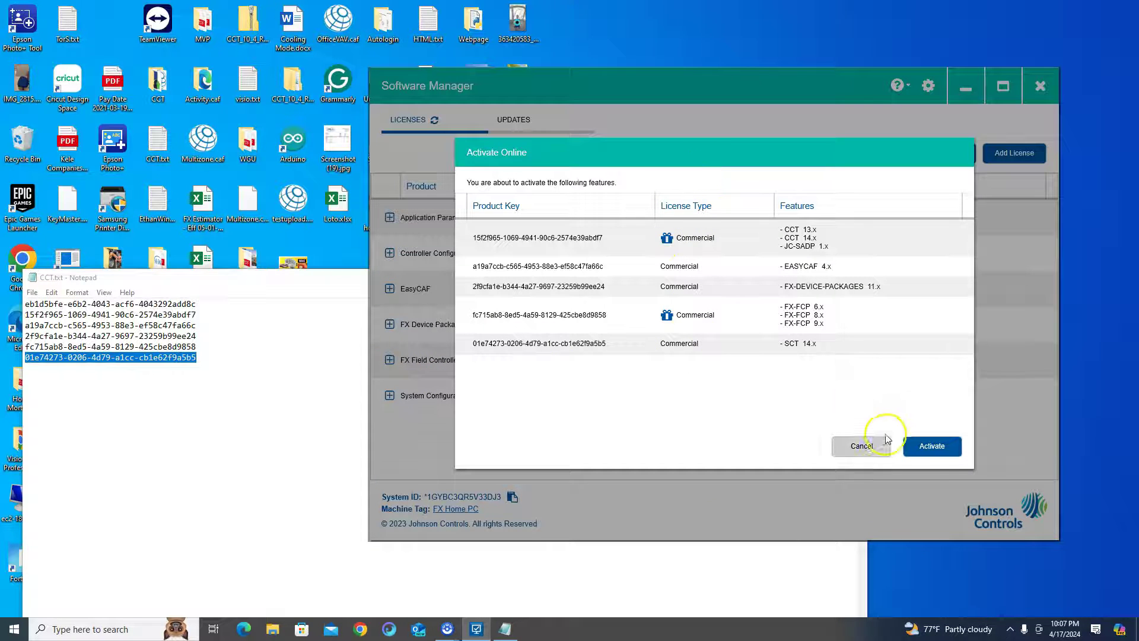
Activate all five queued keys, acknowledge the confirmation, and close the Notepad key list.
click(933, 446)
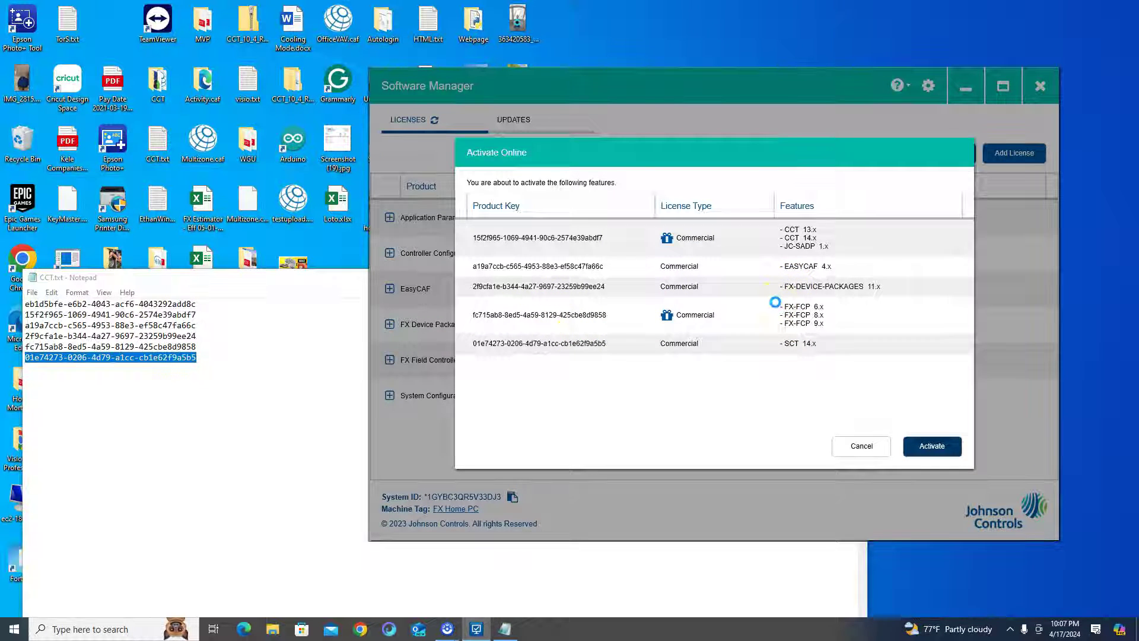
click(801, 330)
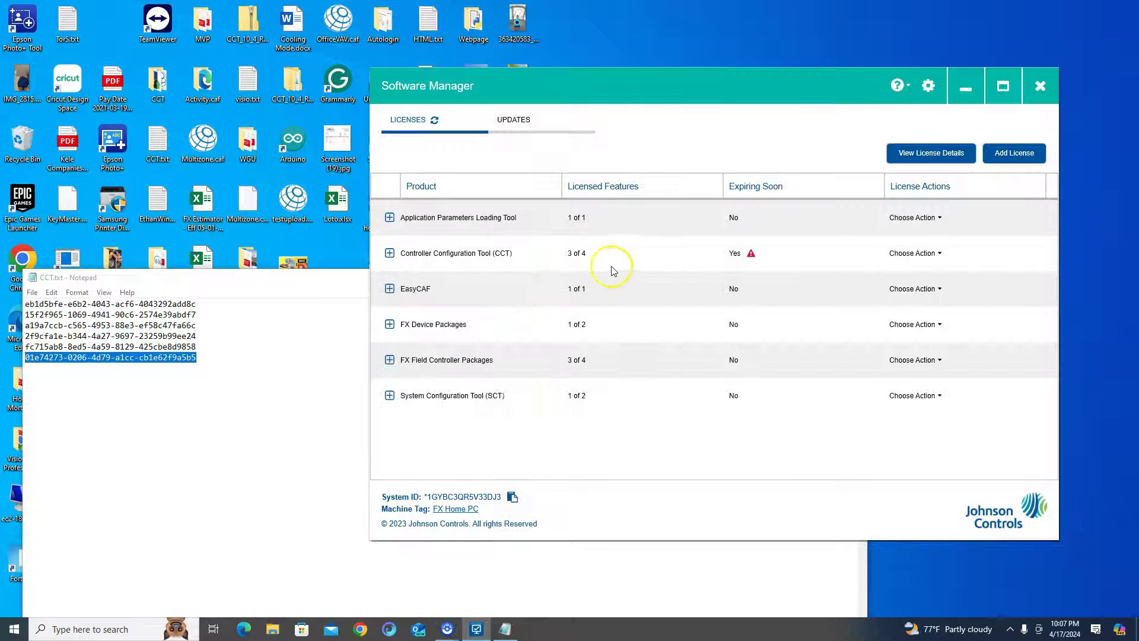
click(337, 282)
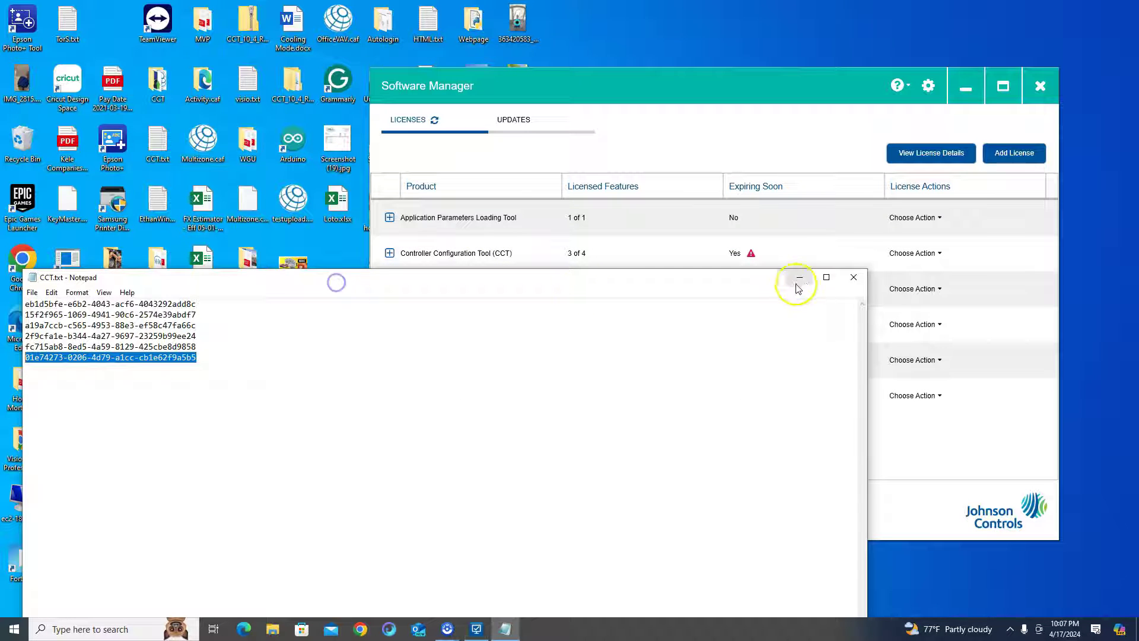
click(853, 277)
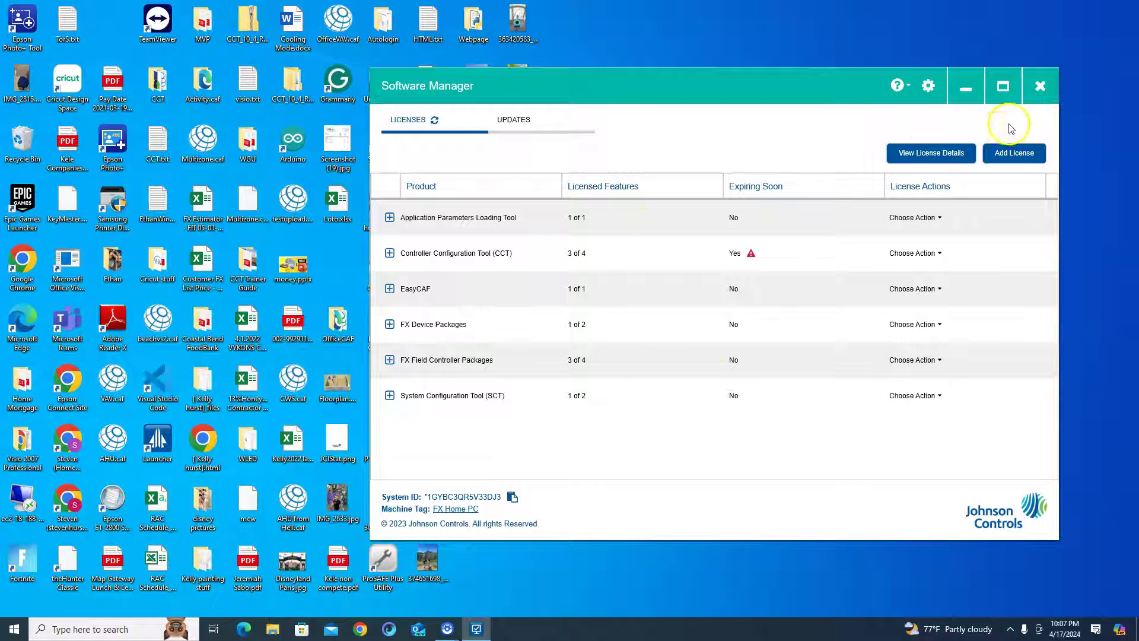
Close Software Manager and launch Controller Configuration Tool 15.0.1 from Start search.
click(1041, 86)
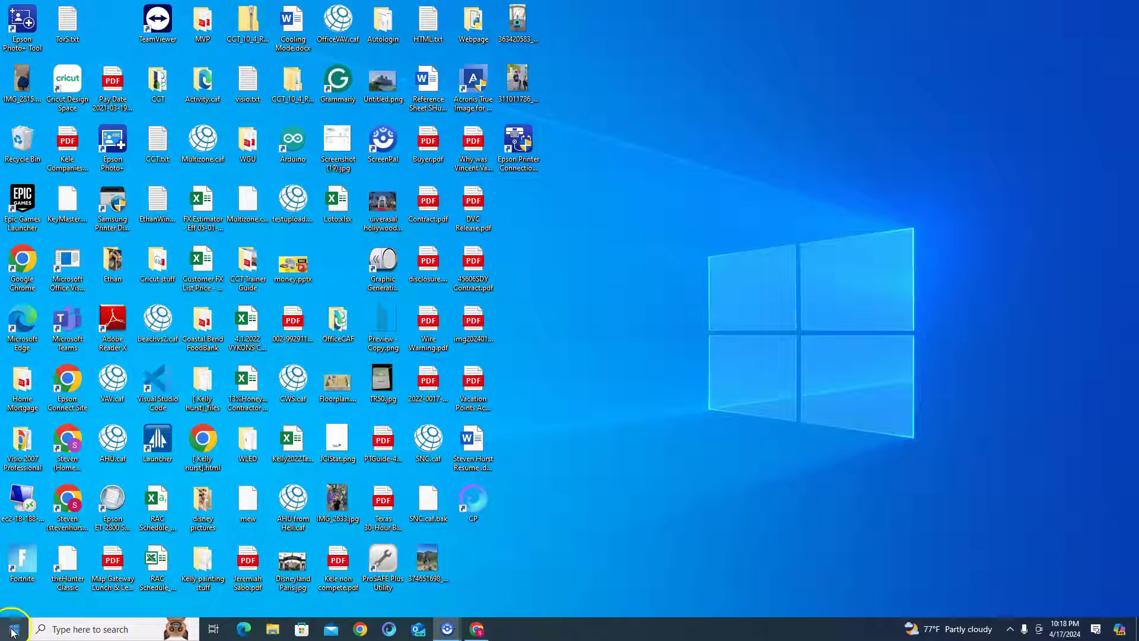
click(13, 630)
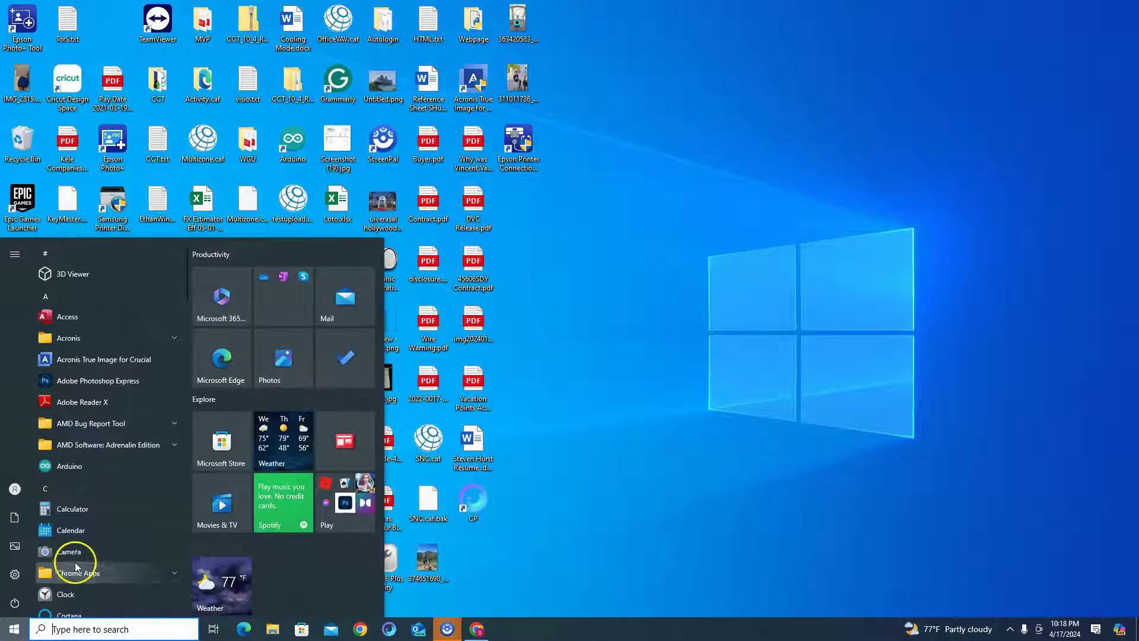
text(cct)
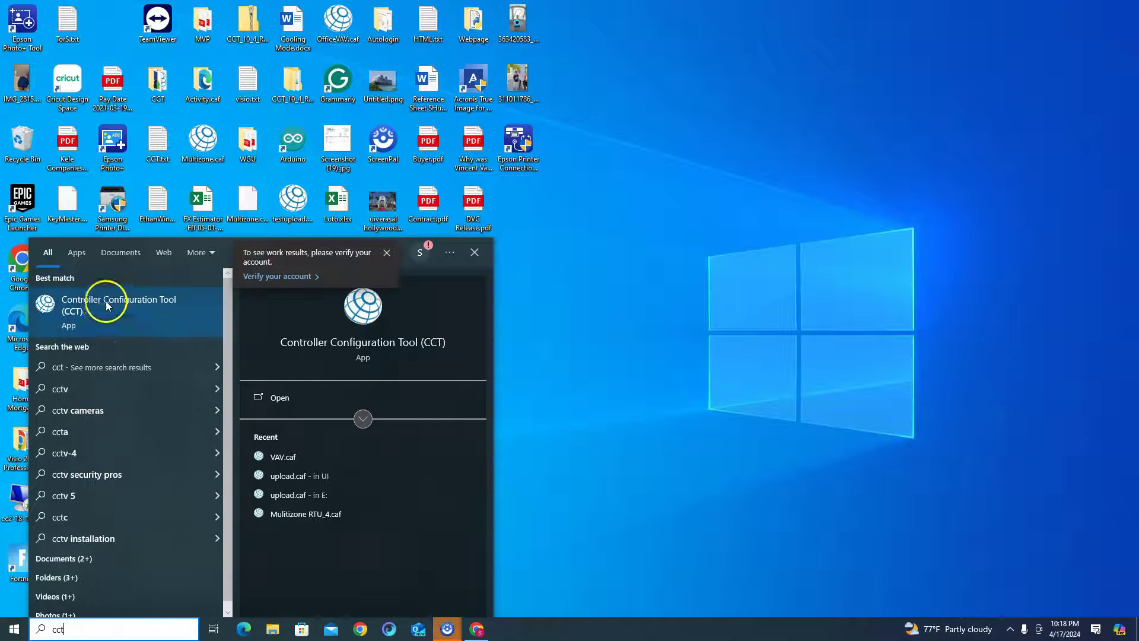
click(77, 302)
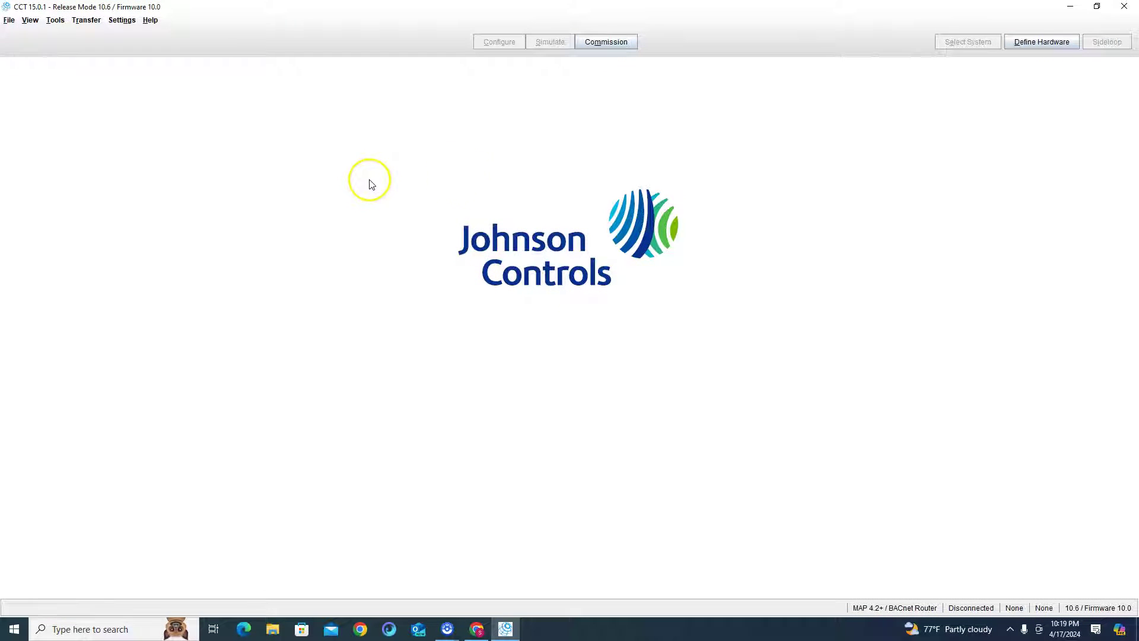
click(1036, 43)
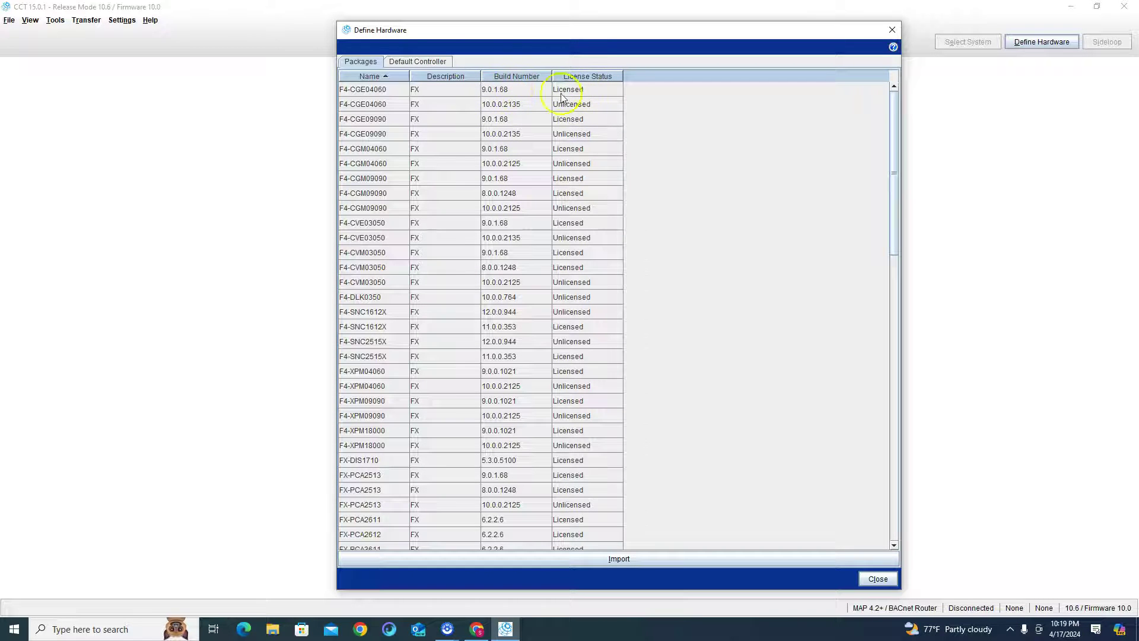
scroll(520, 200, down, 6)
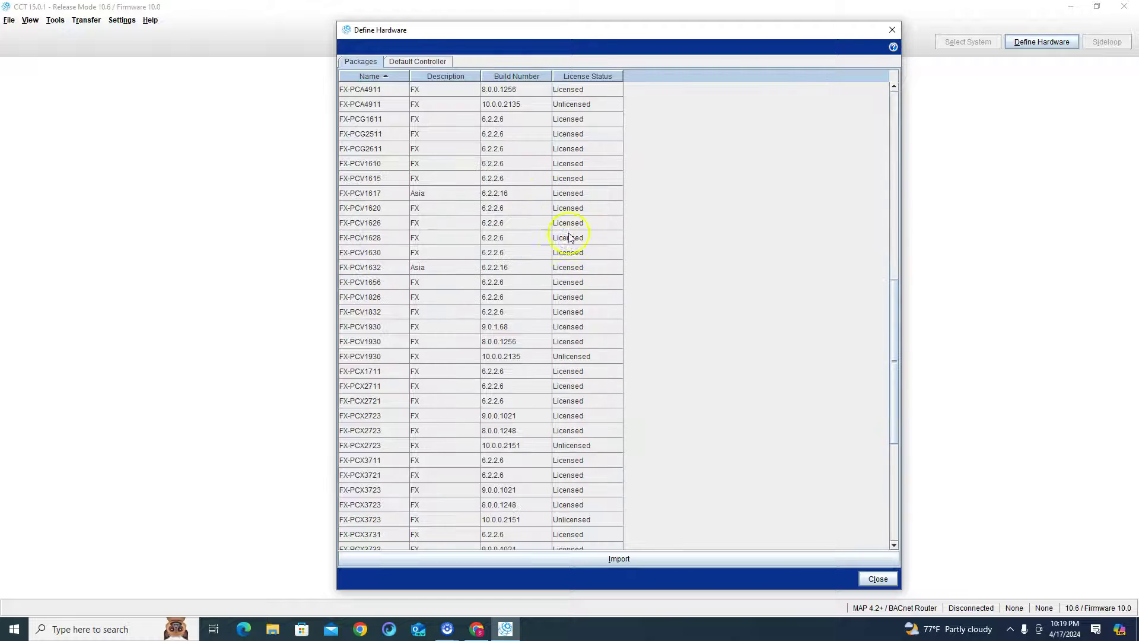
scroll(574, 179, up, 6)
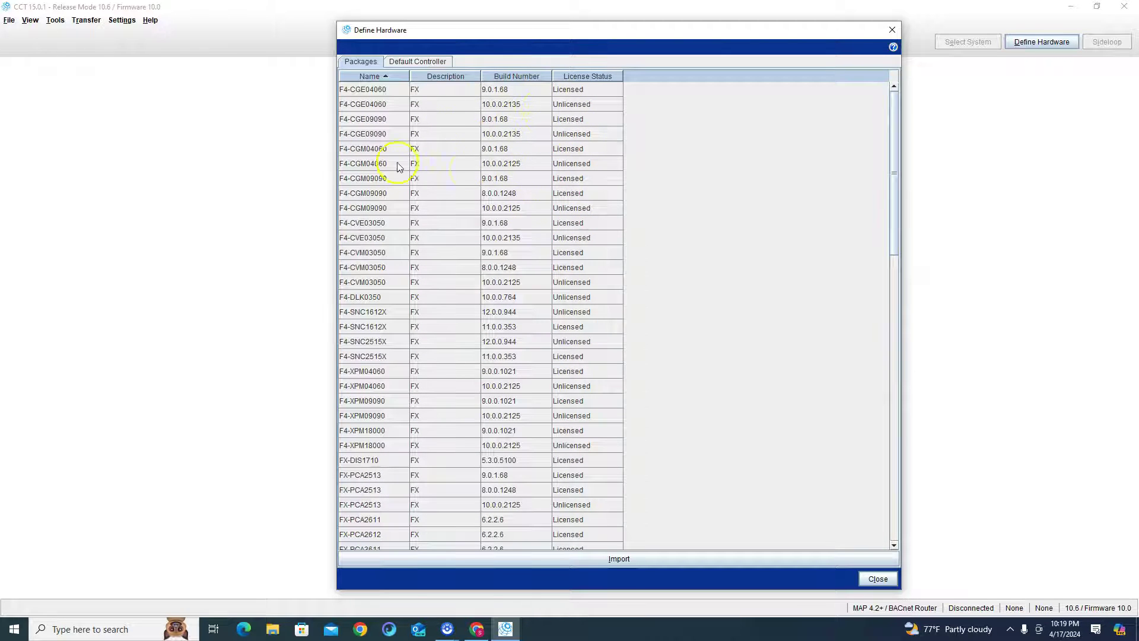
click(892, 29)
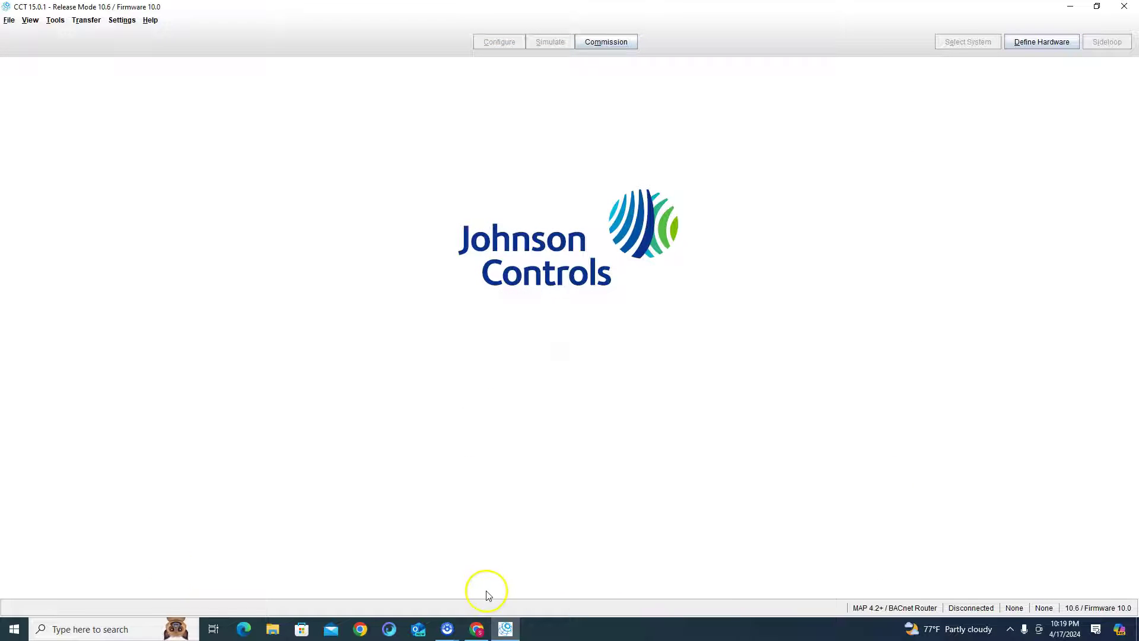